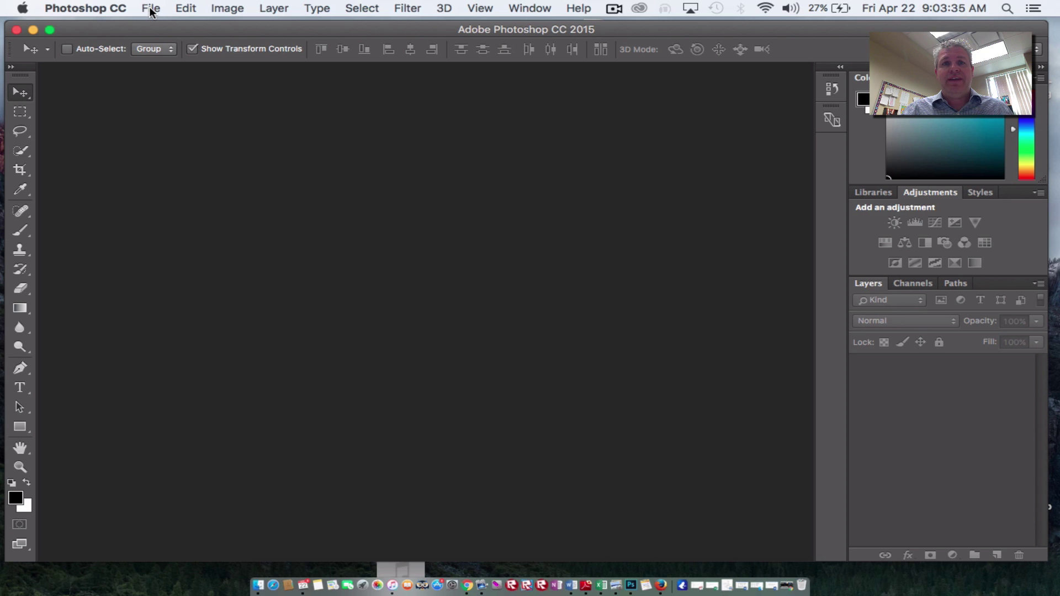
Step: Open minion green screen.jpg from the Bouma 50 folder with File > Open
click(151, 9)
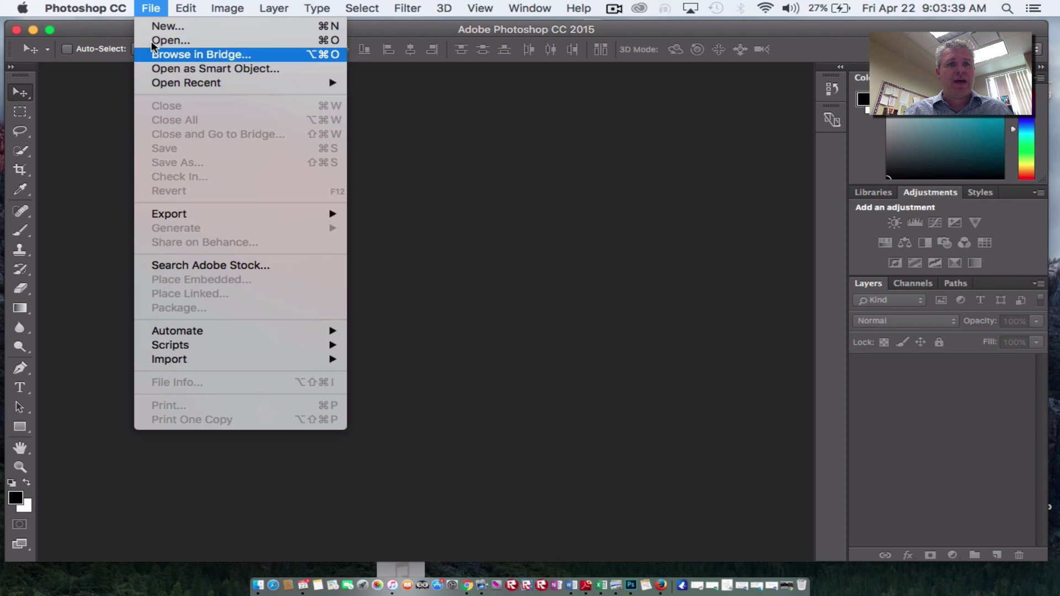
mouse_move(170, 80)
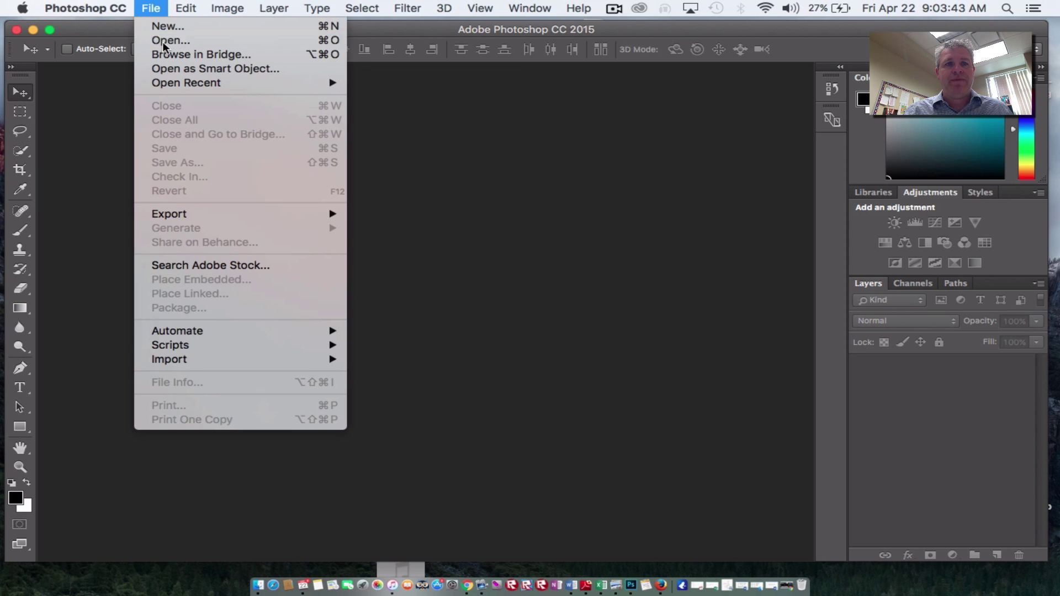
click(151, 8)
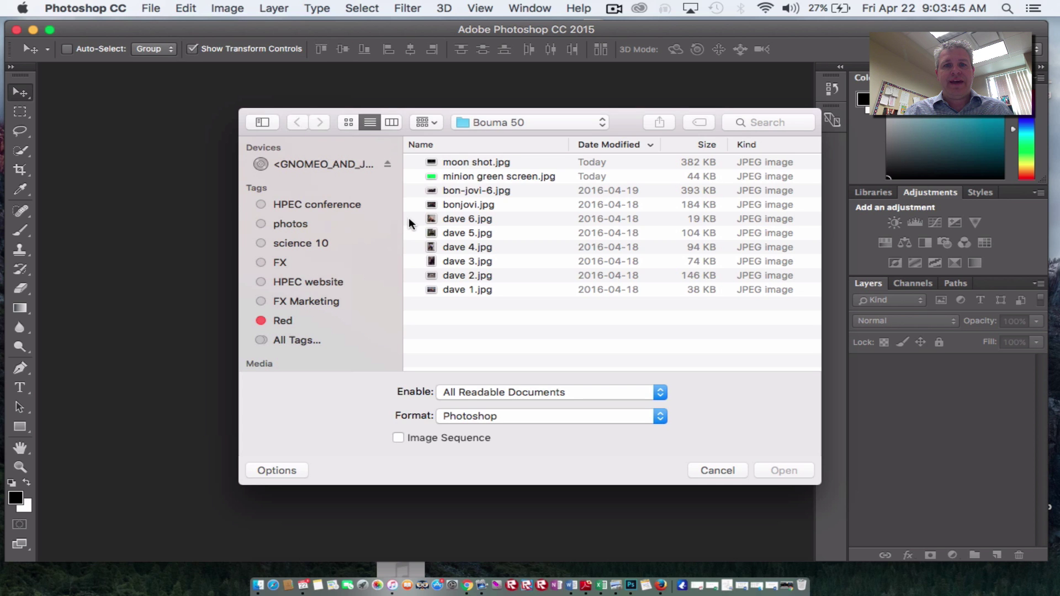
double_click(456, 175)
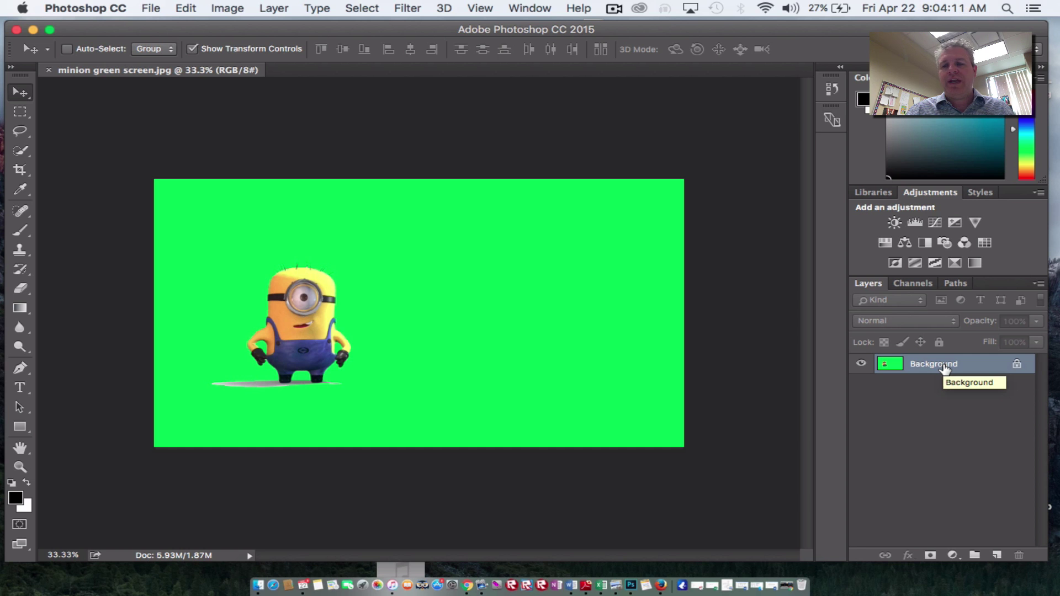
Step: Duplicate the Background layer with Layer > Duplicate Layer to create Background copy
click(276, 10)
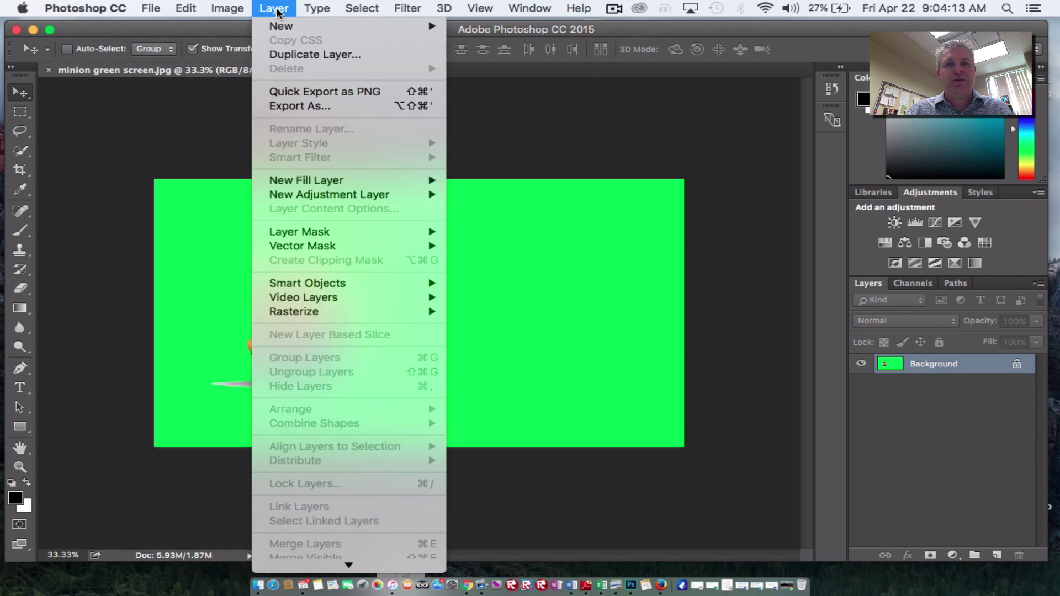
click(303, 55)
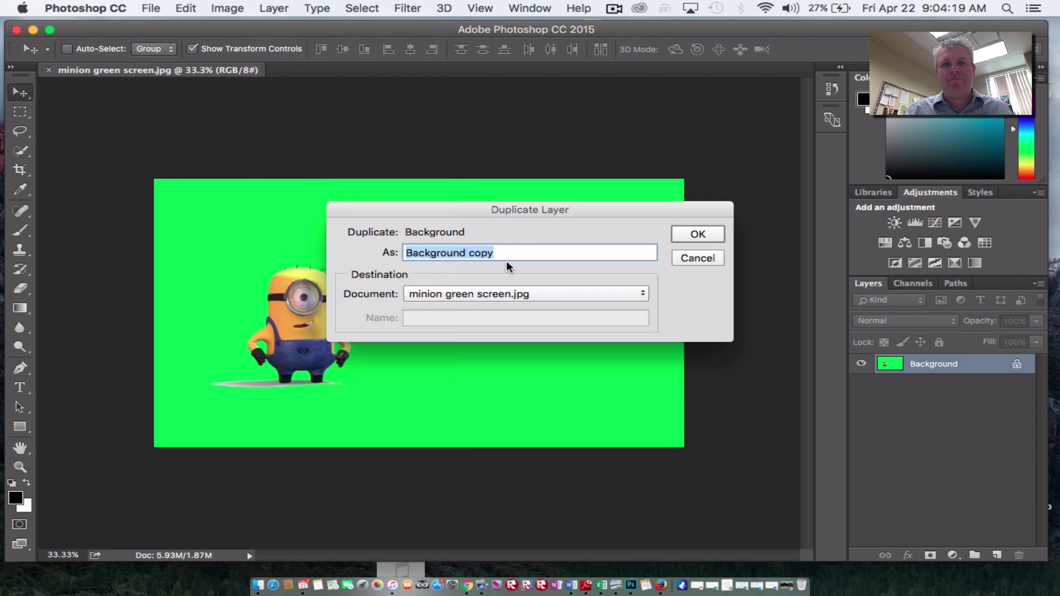
click(695, 234)
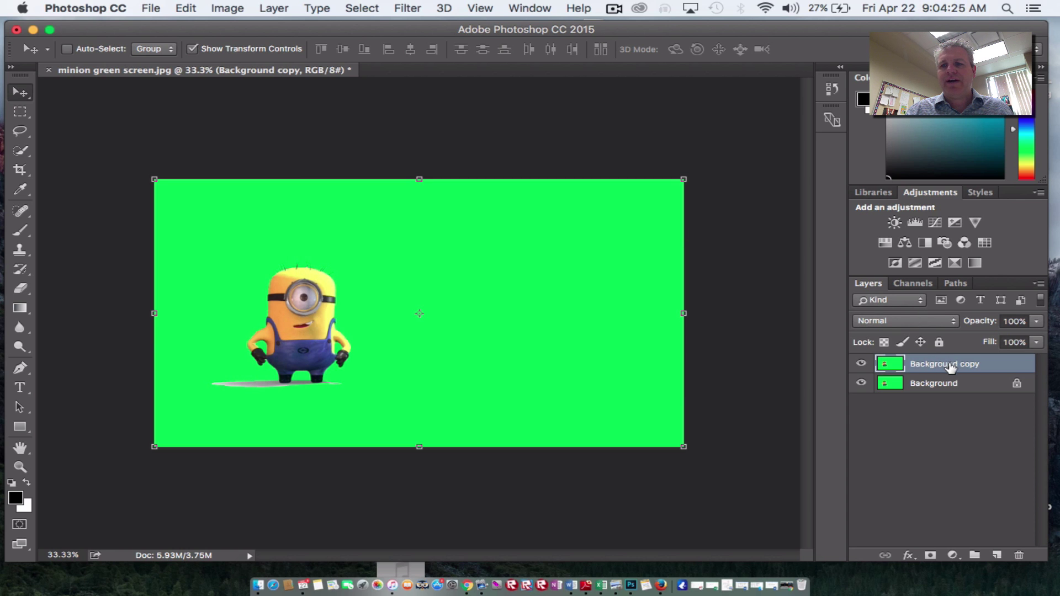
Step: Make the Background copy layer active and pick the Quick Selection tool
click(992, 388)
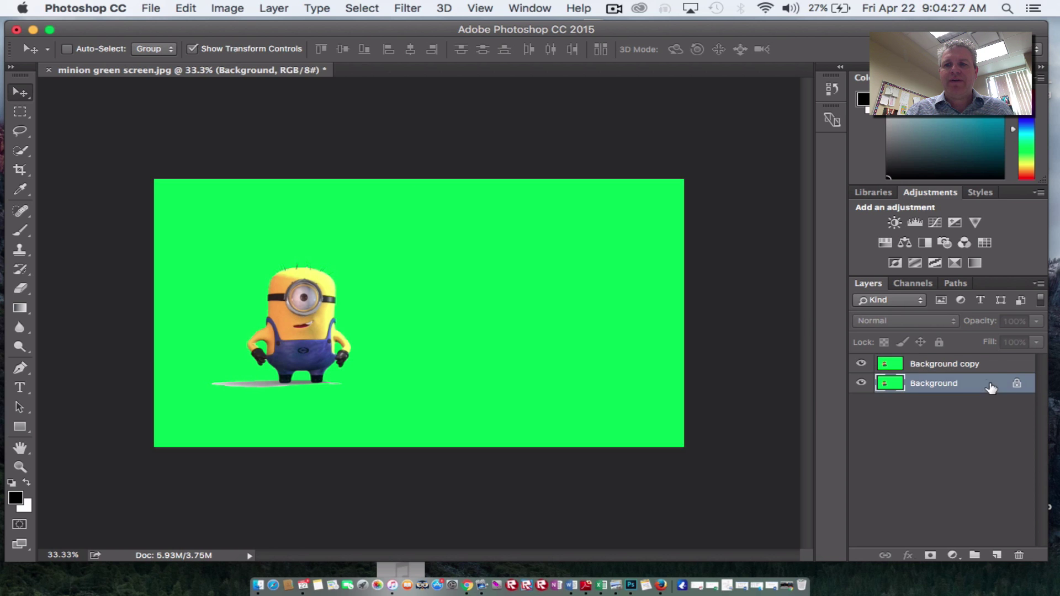
click(995, 365)
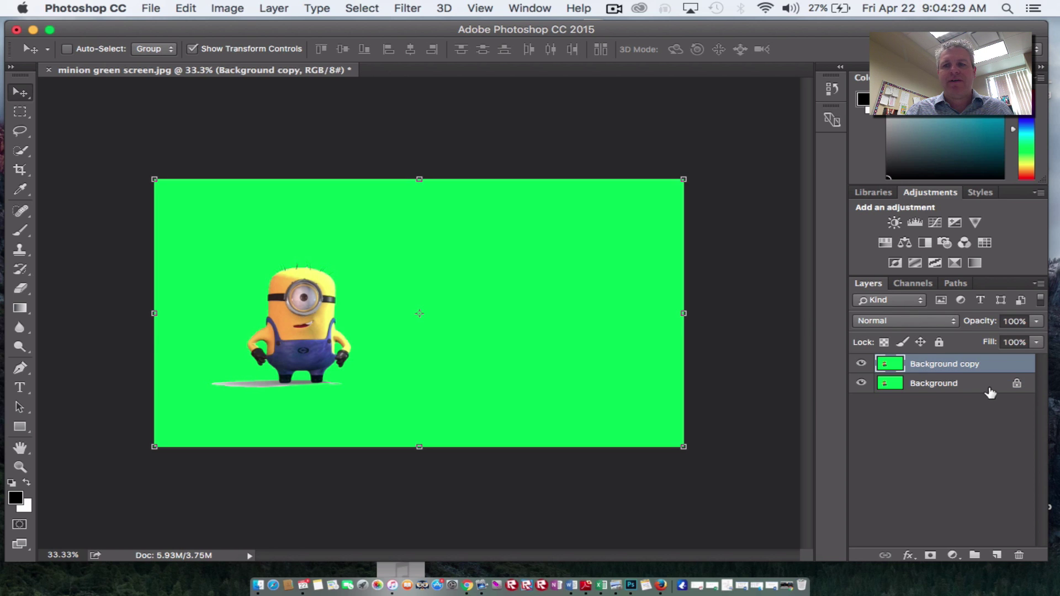
click(990, 387)
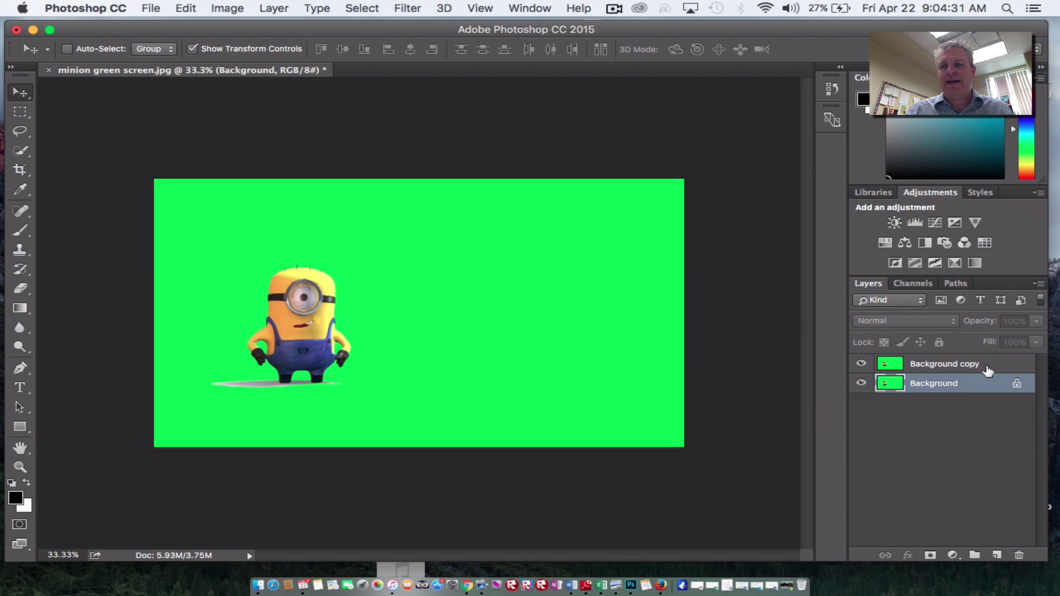
click(993, 369)
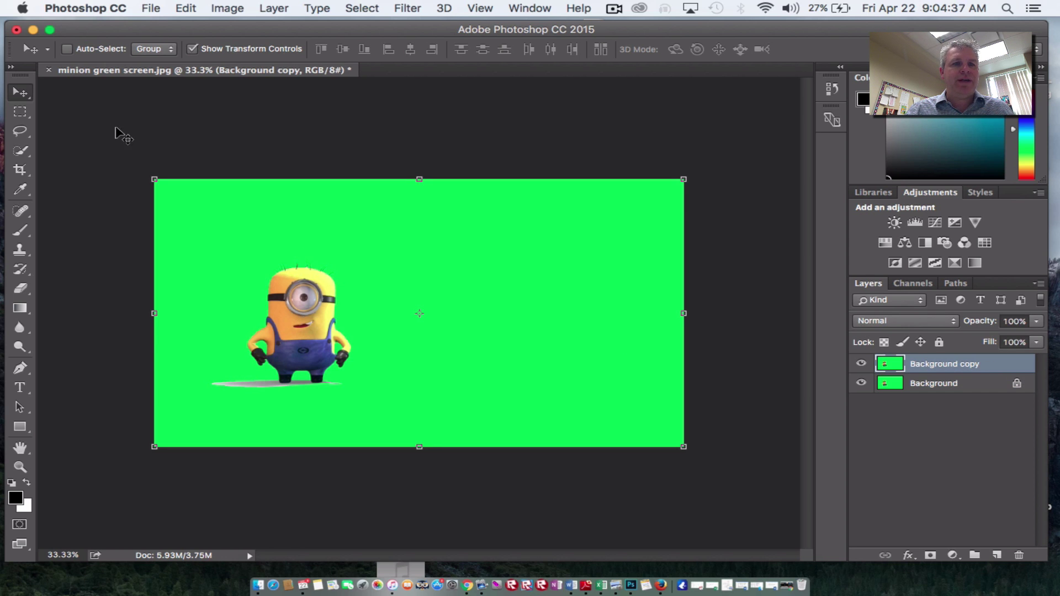
click(22, 151)
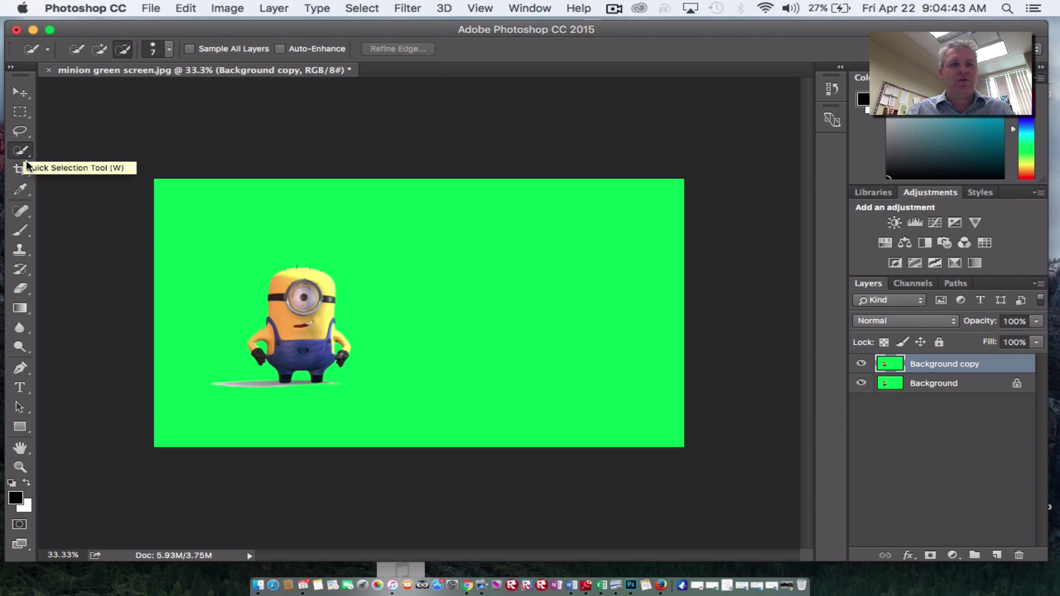
Step: Zoom in to 100% around the minion's mouth, centre it, and return to Quick Selection
click(20, 468)
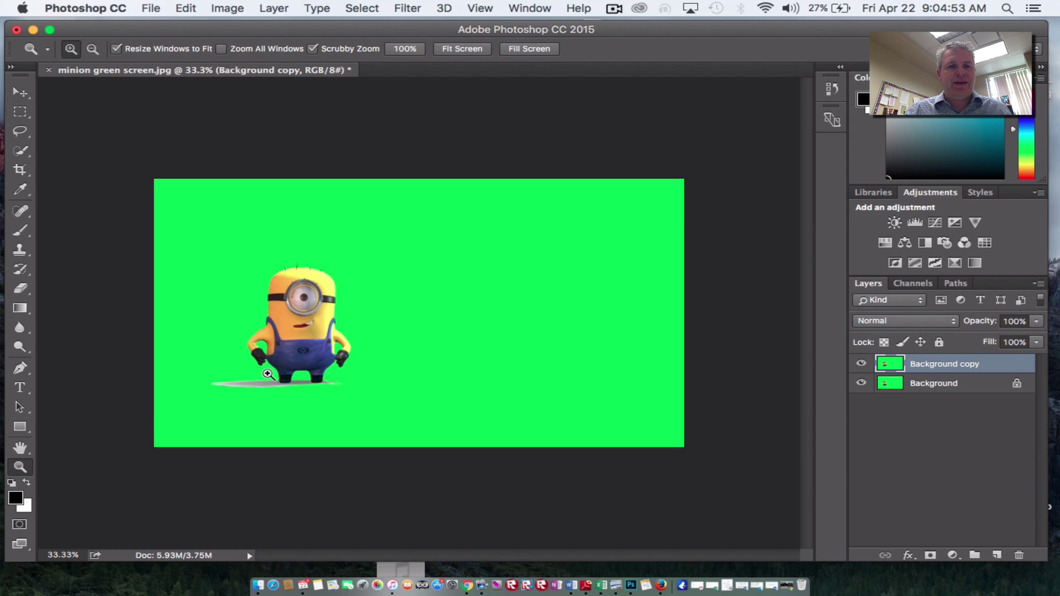
click(278, 332)
click(326, 319)
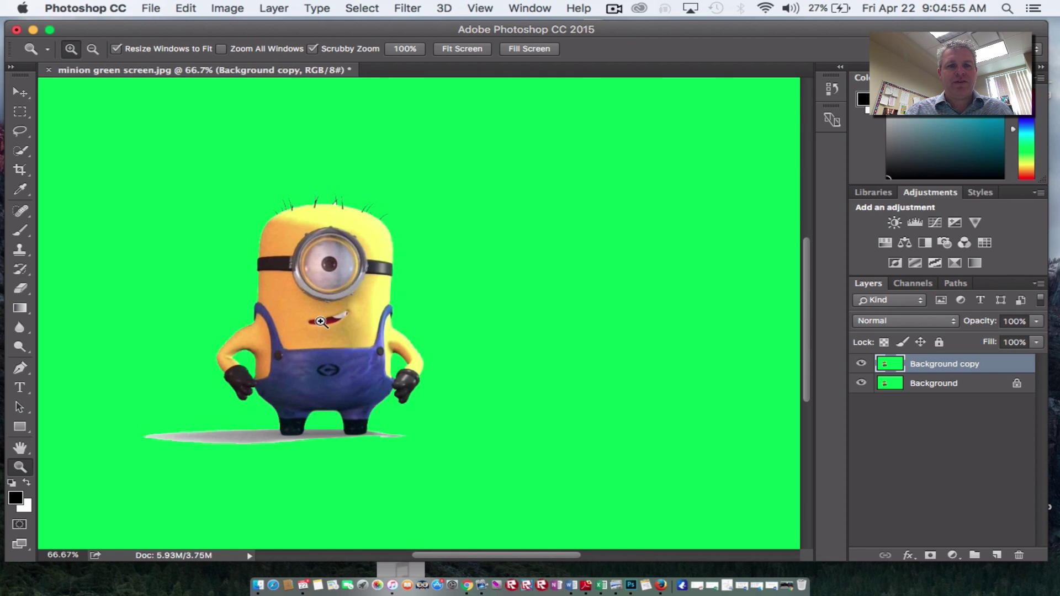
click(326, 319)
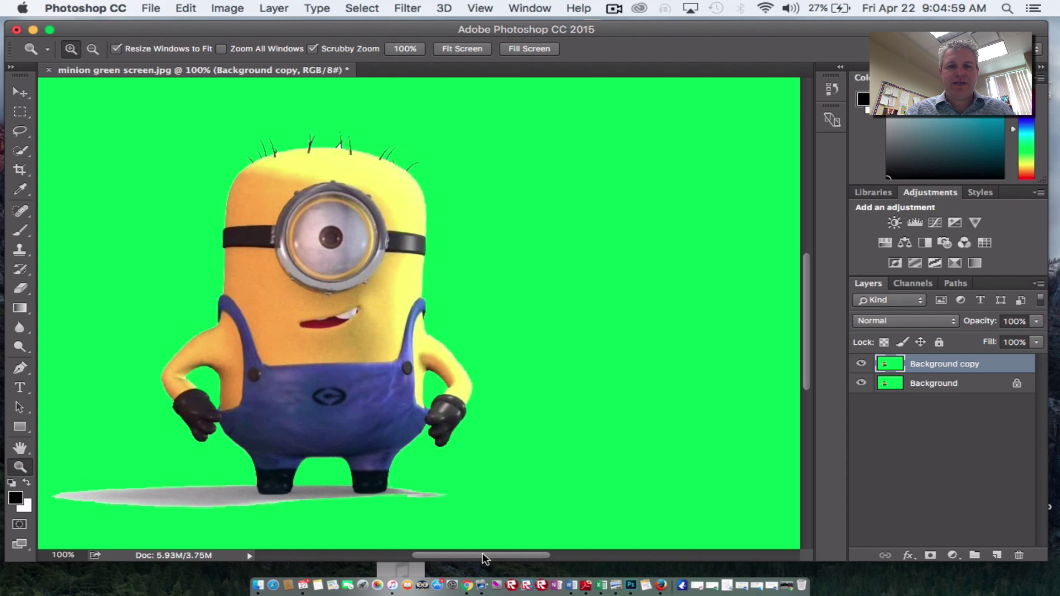
drag(481, 552, 468, 555)
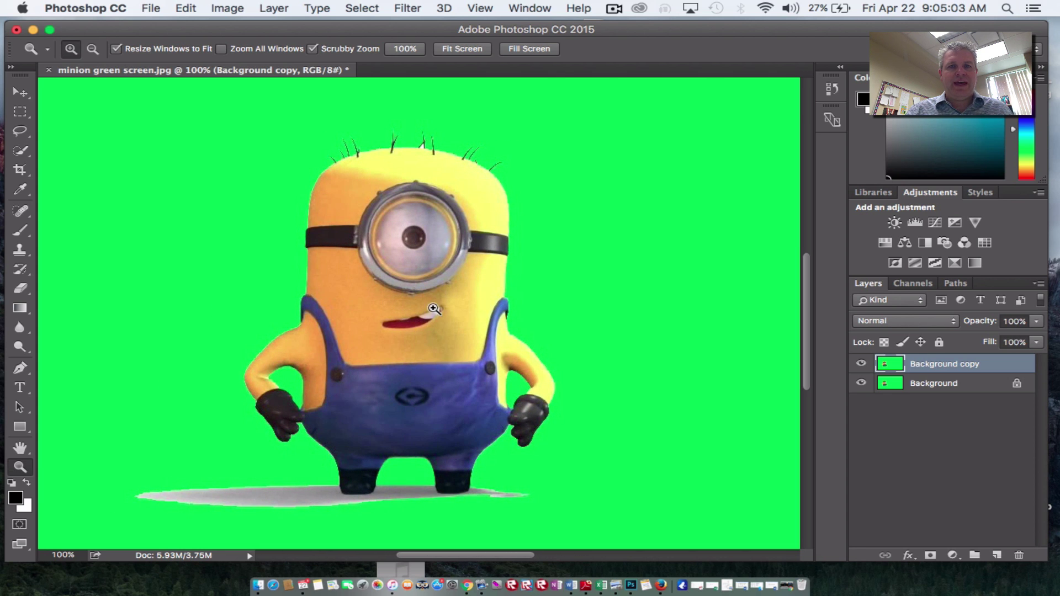
click(20, 151)
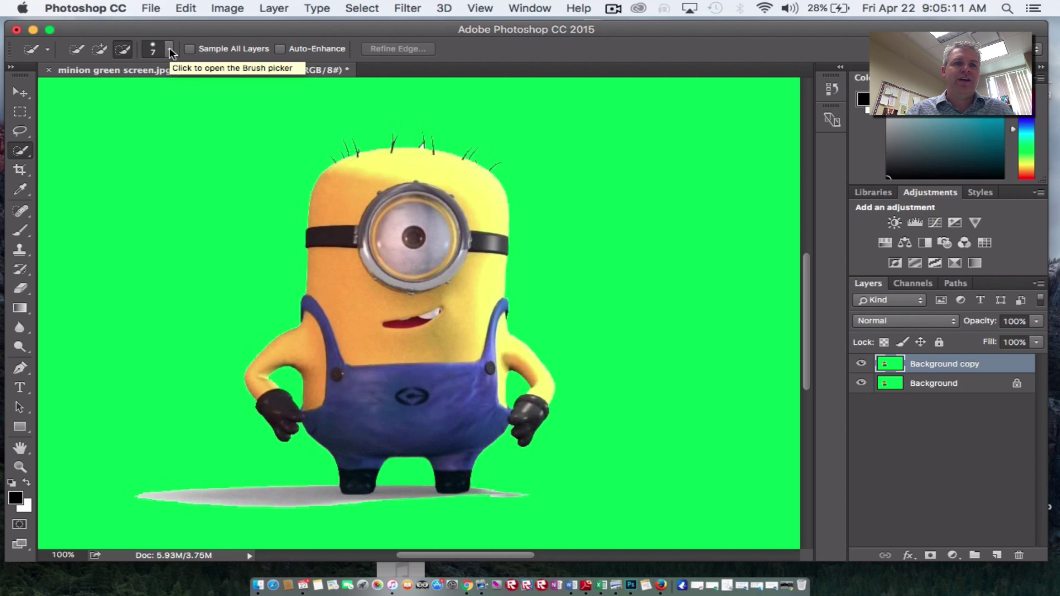
Step: Give the Quick Selection brush a 12 px size in Add to selection mode
click(170, 50)
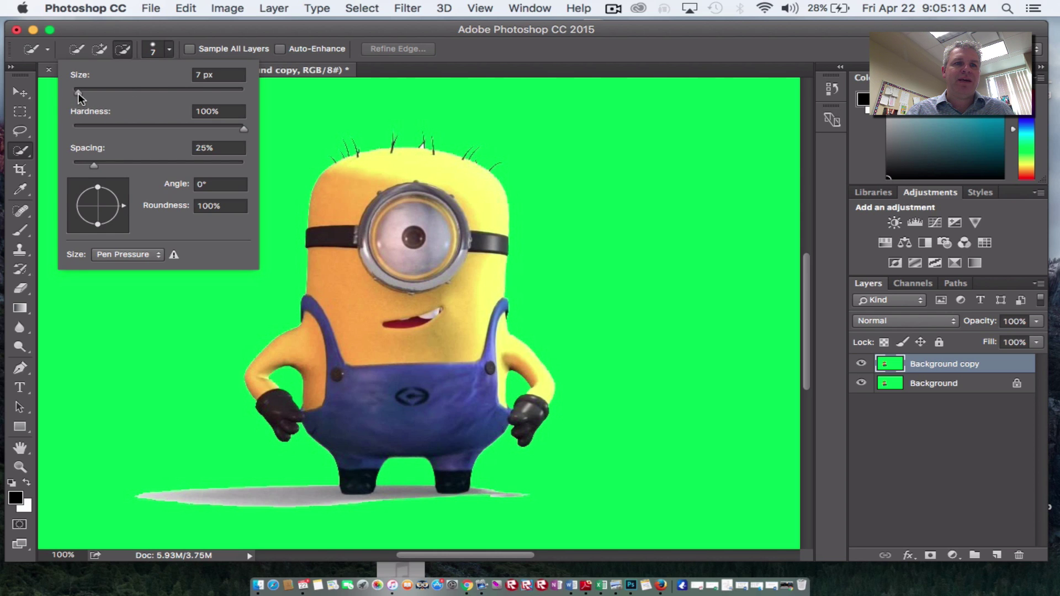
drag(78, 93, 81, 92)
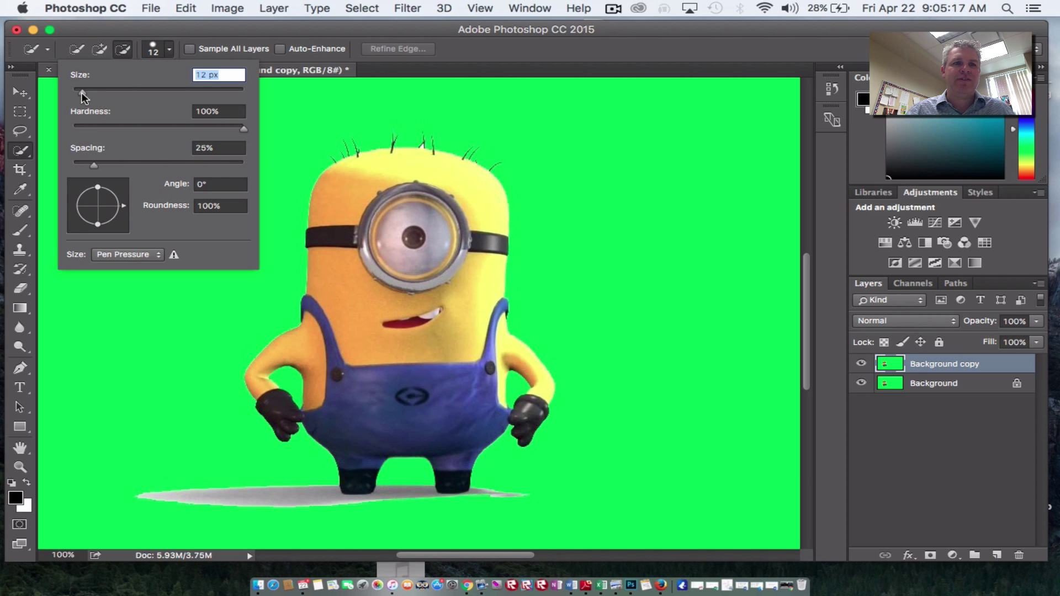
click(171, 52)
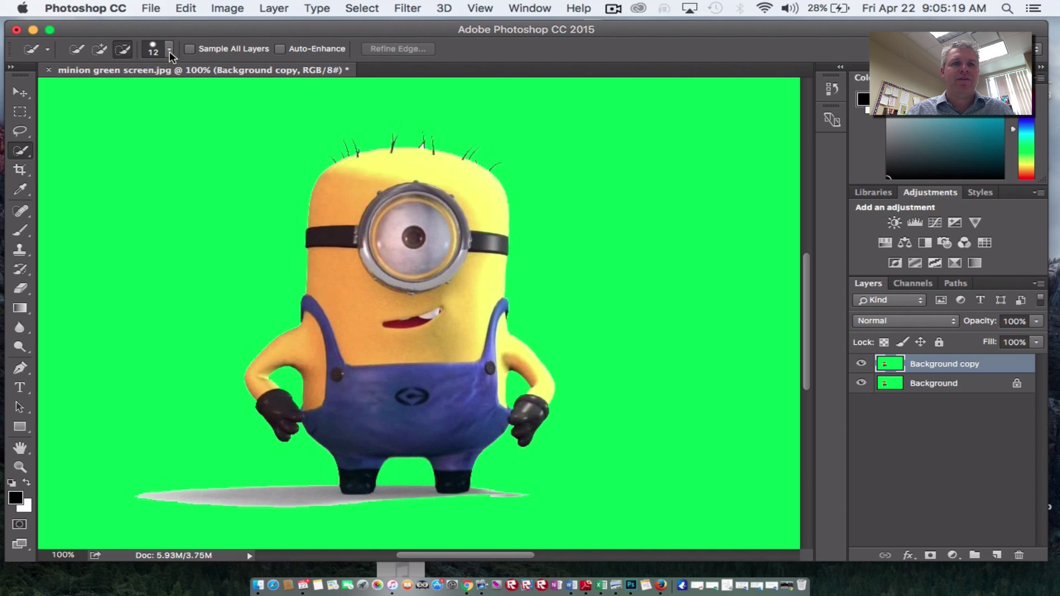
click(98, 50)
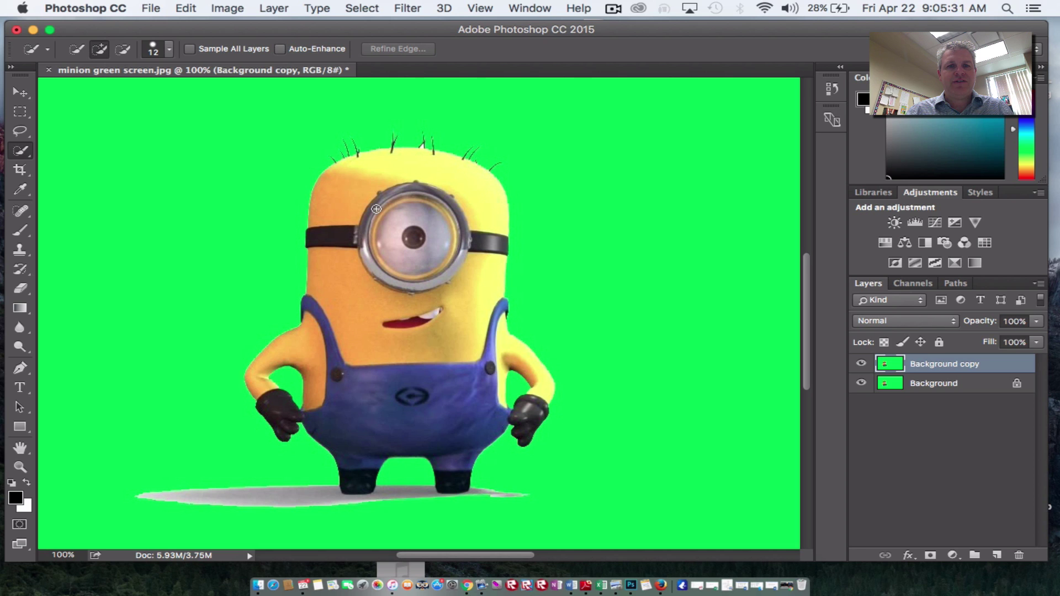
Step: Paint a selection over the minion's goggle, head, right arm, right glove and left arm
mouse_move(373, 210)
mouse_down()
mouse_move(391, 181)
mouse_move(416, 203)
mouse_move(426, 393)
mouse_move(454, 409)
mouse_up()
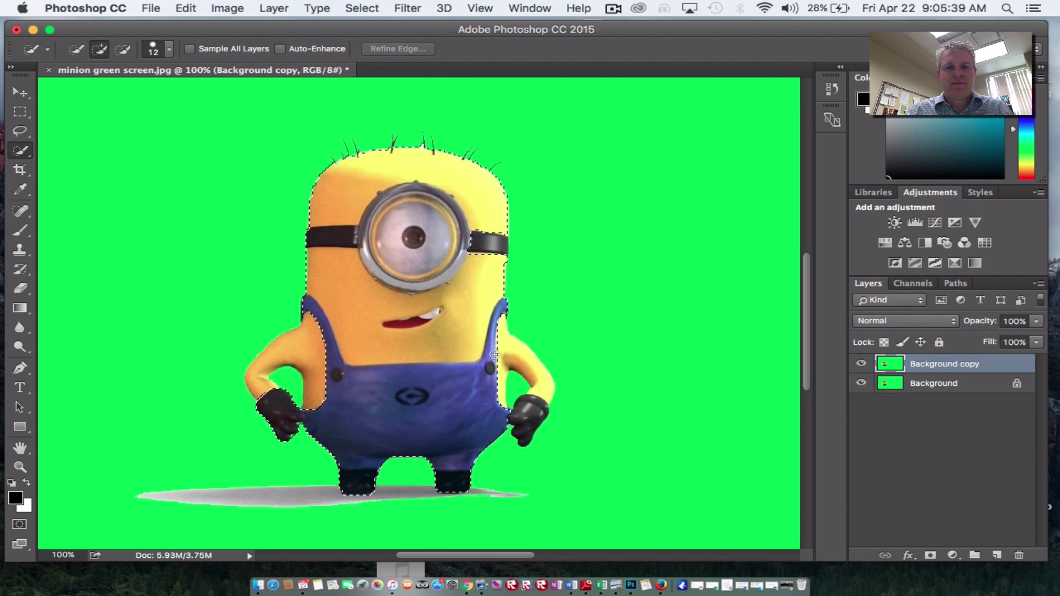
drag(514, 352, 543, 387)
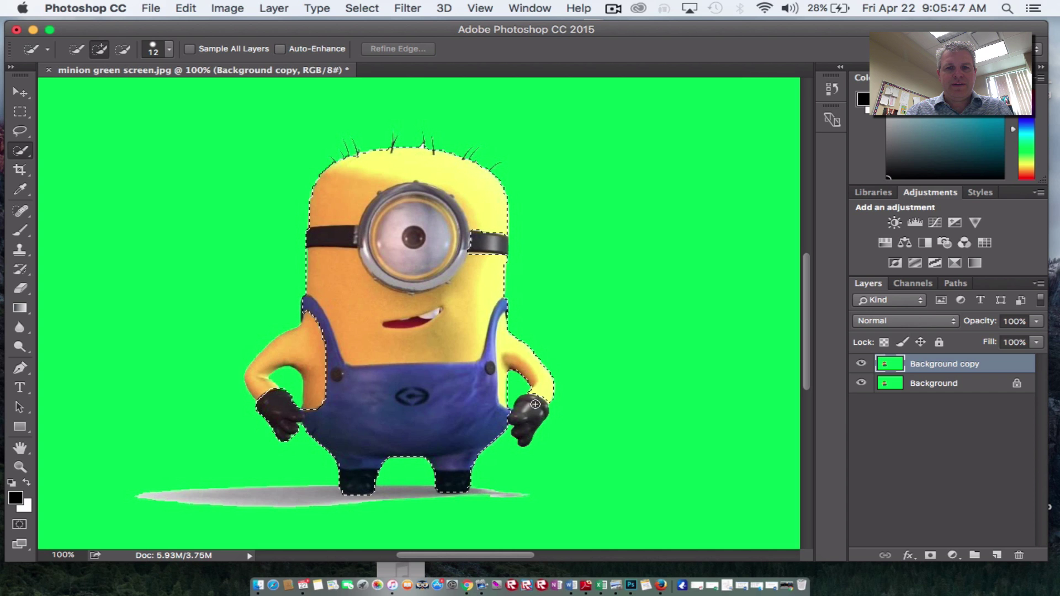
click(522, 438)
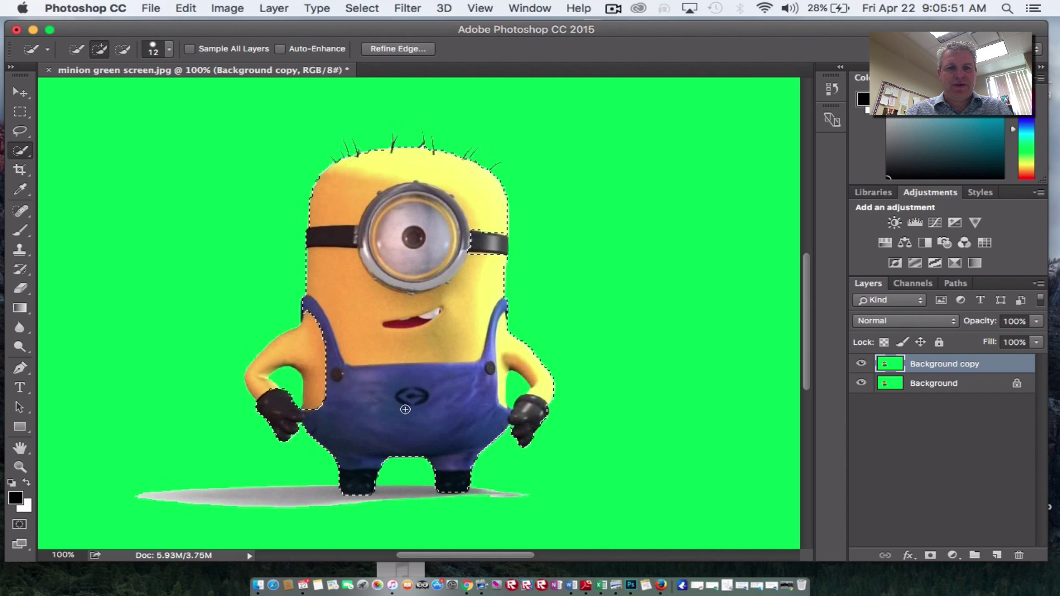
mouse_move(308, 415)
mouse_down()
mouse_move(279, 405)
mouse_move(260, 379)
mouse_move(268, 357)
mouse_move(302, 351)
mouse_up()
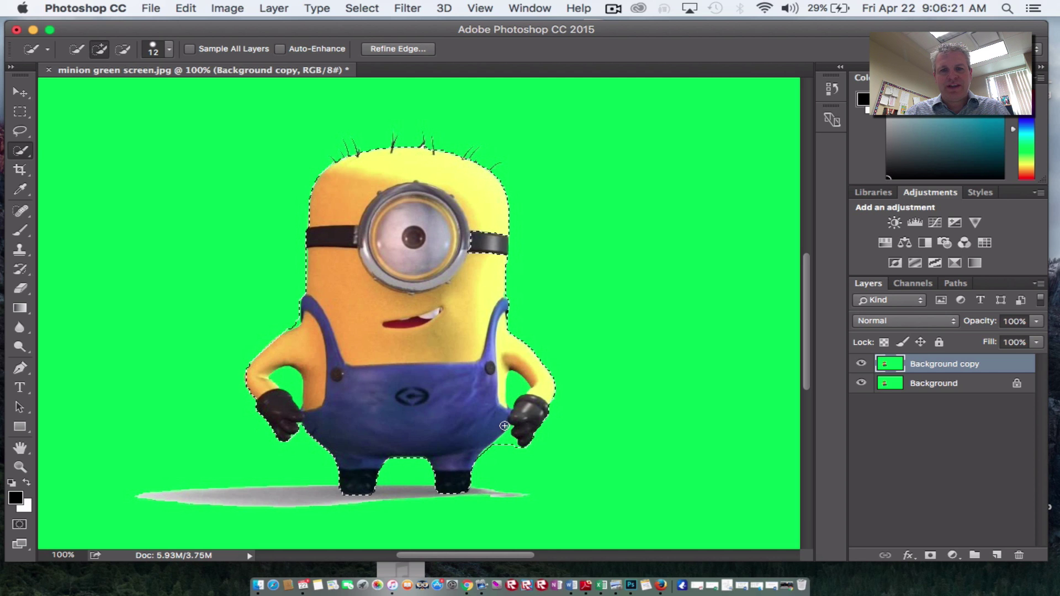
click(169, 49)
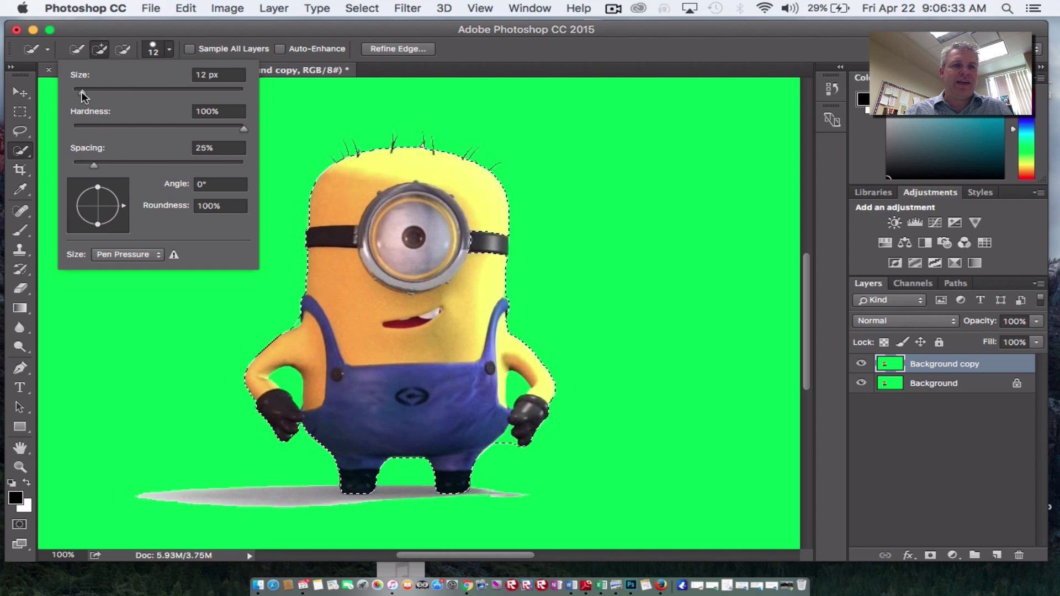
Step: Shrink the selection brush to 4 px and zoom to 200% on the minion's body
drag(82, 91, 76, 93)
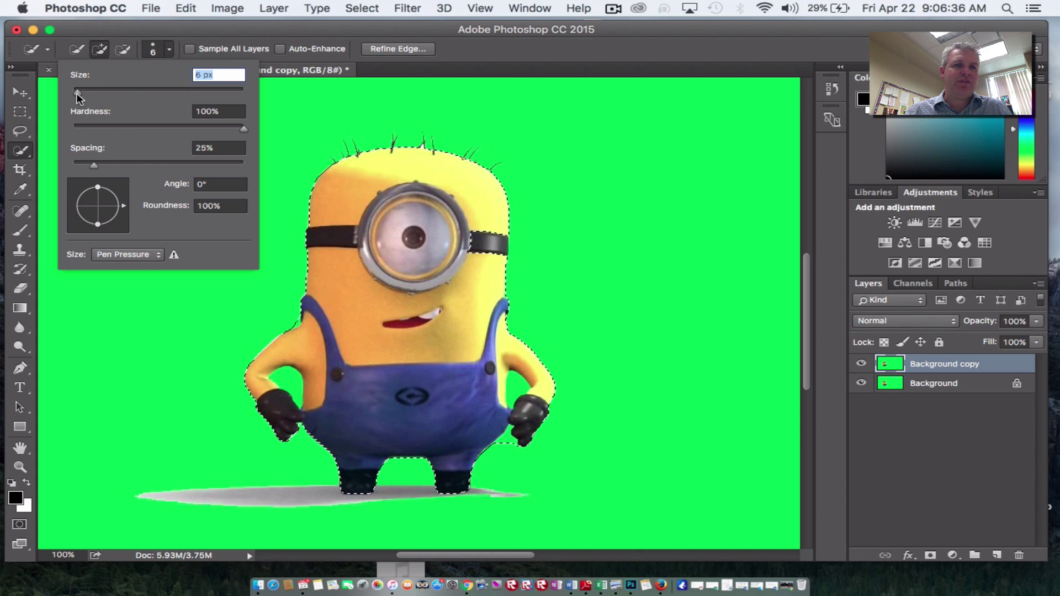
click(16, 467)
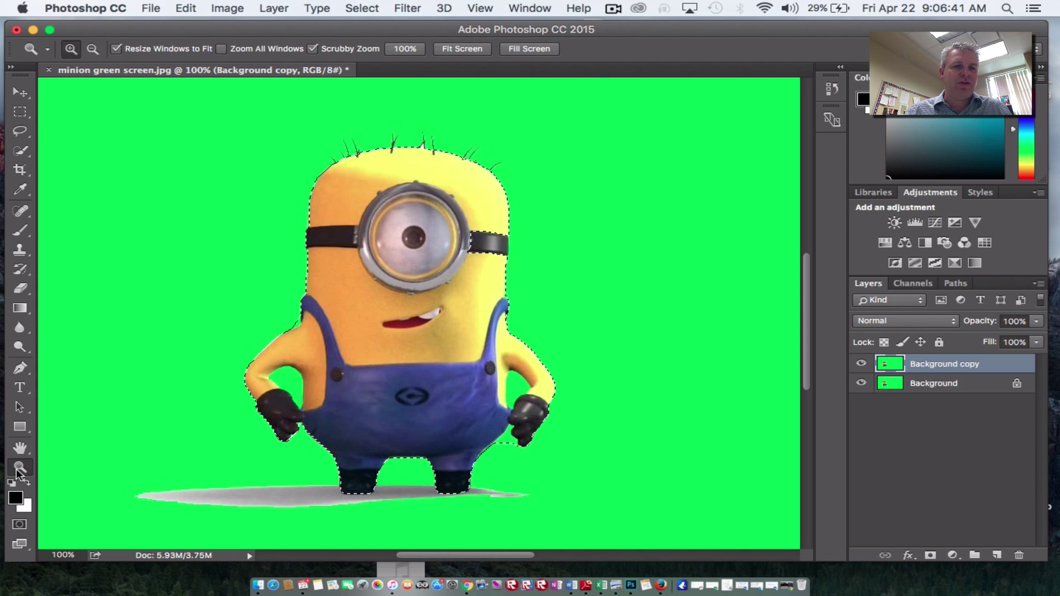
click(297, 384)
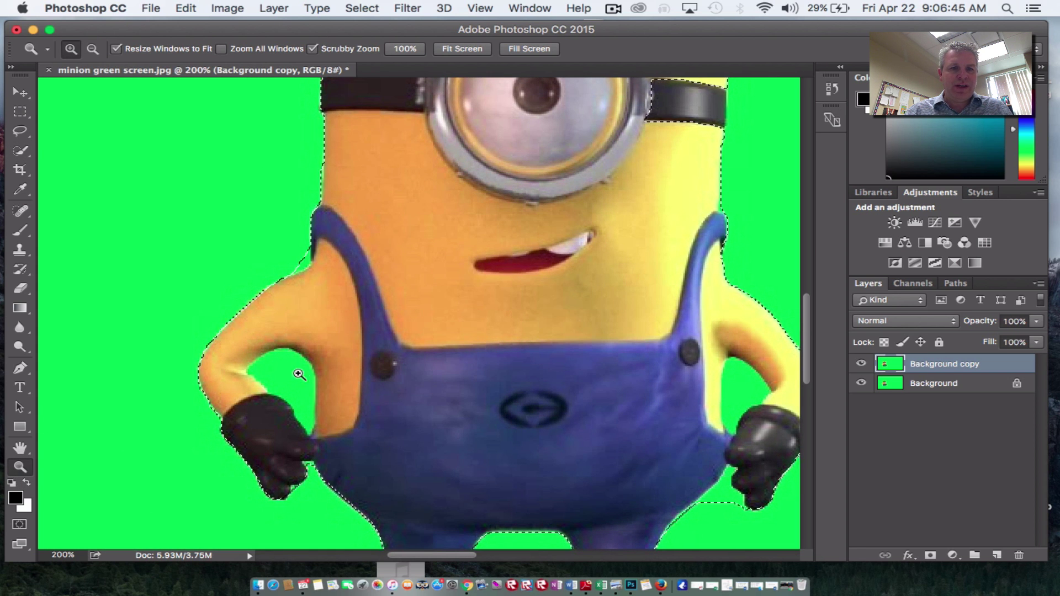
click(21, 150)
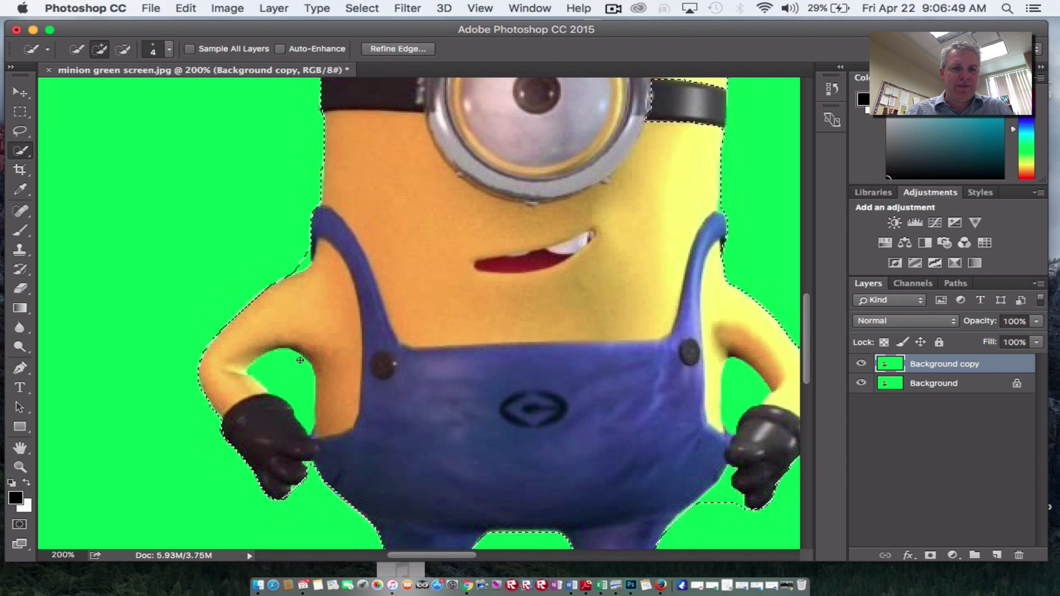
Step: Subtract the green gaps by both arms and under the right goggle strap from the selection
click(123, 51)
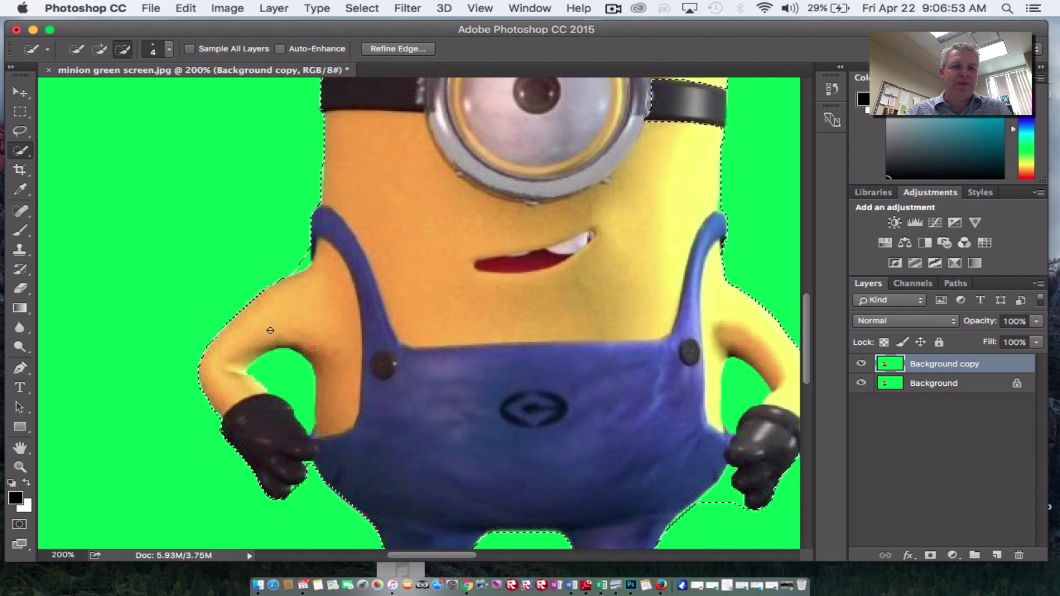
click(293, 376)
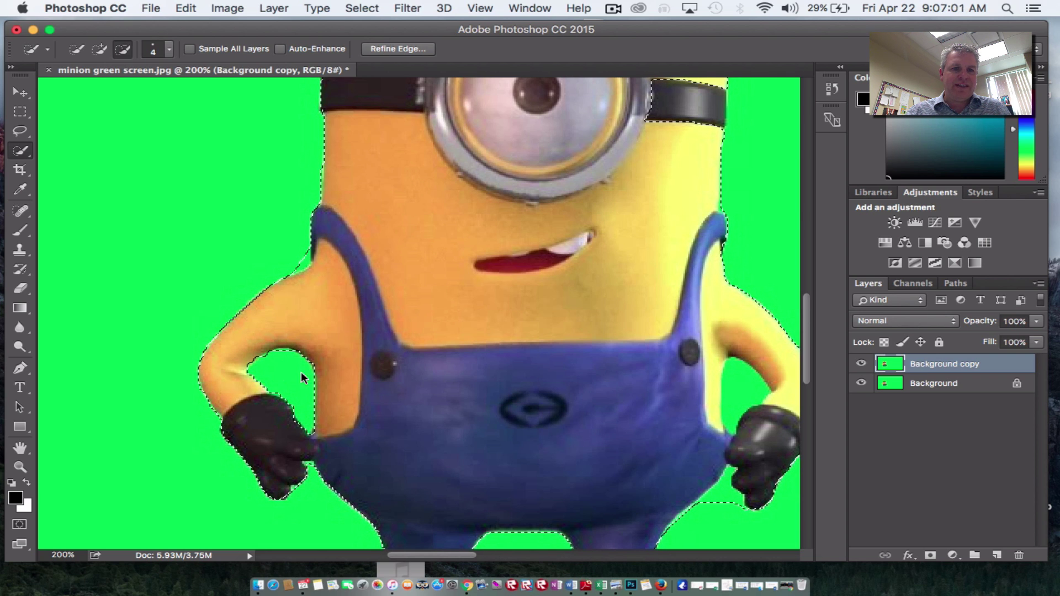
right_click(294, 389)
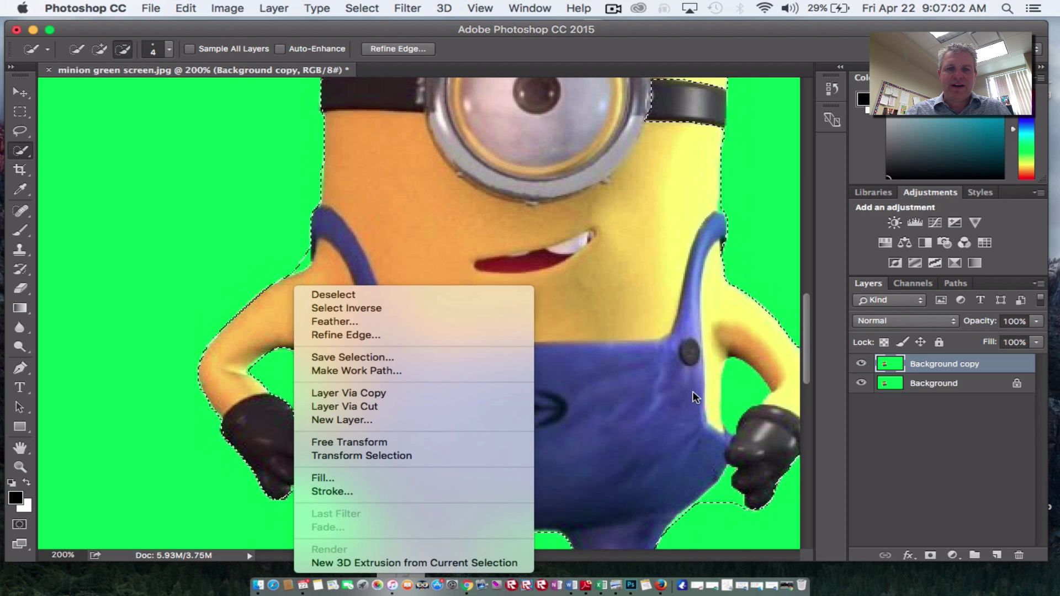
click(739, 384)
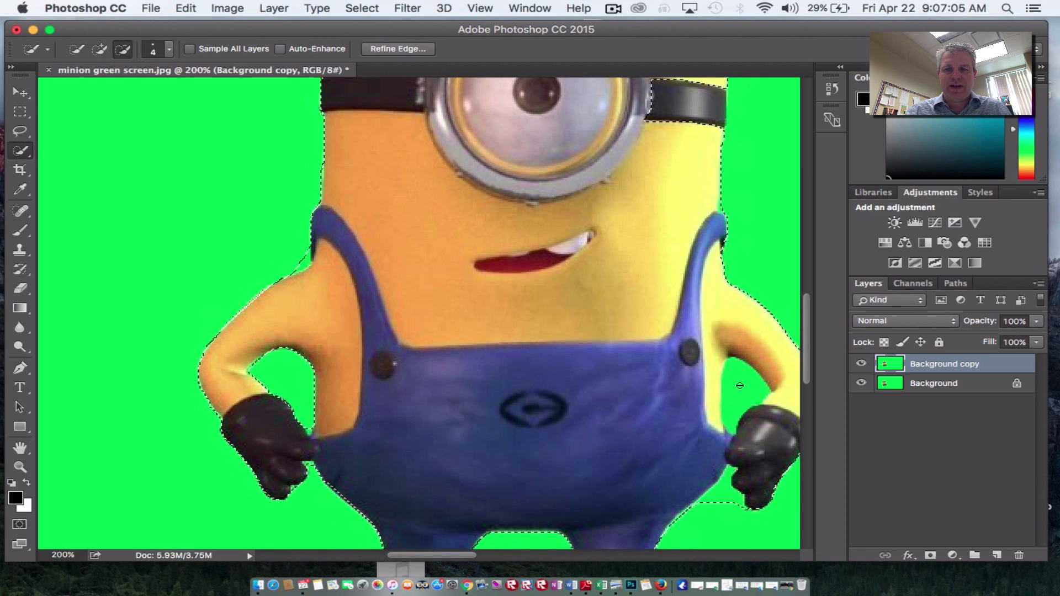
click(740, 385)
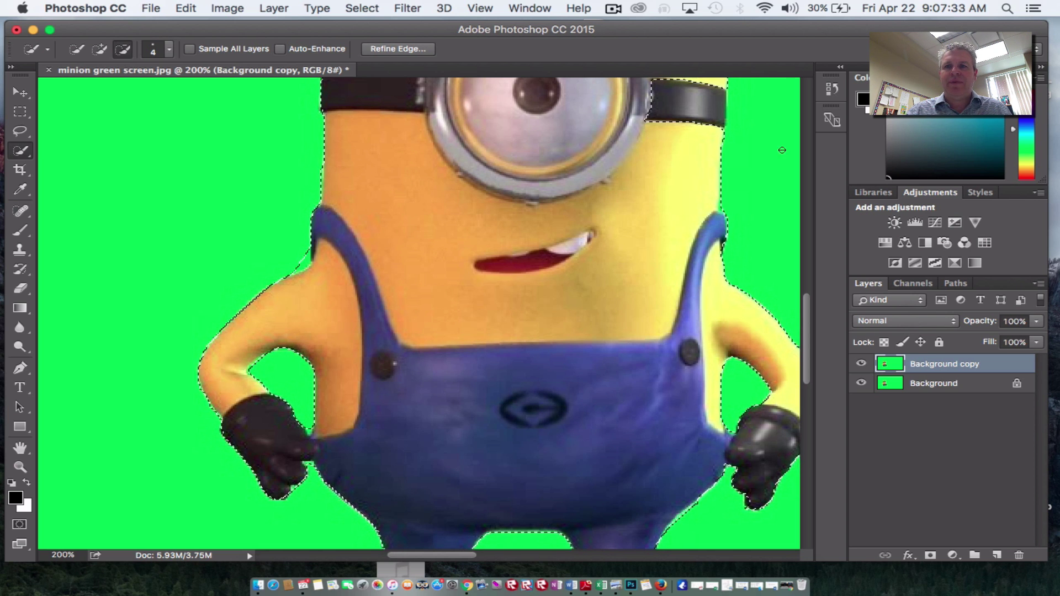
drag(806, 320, 804, 277)
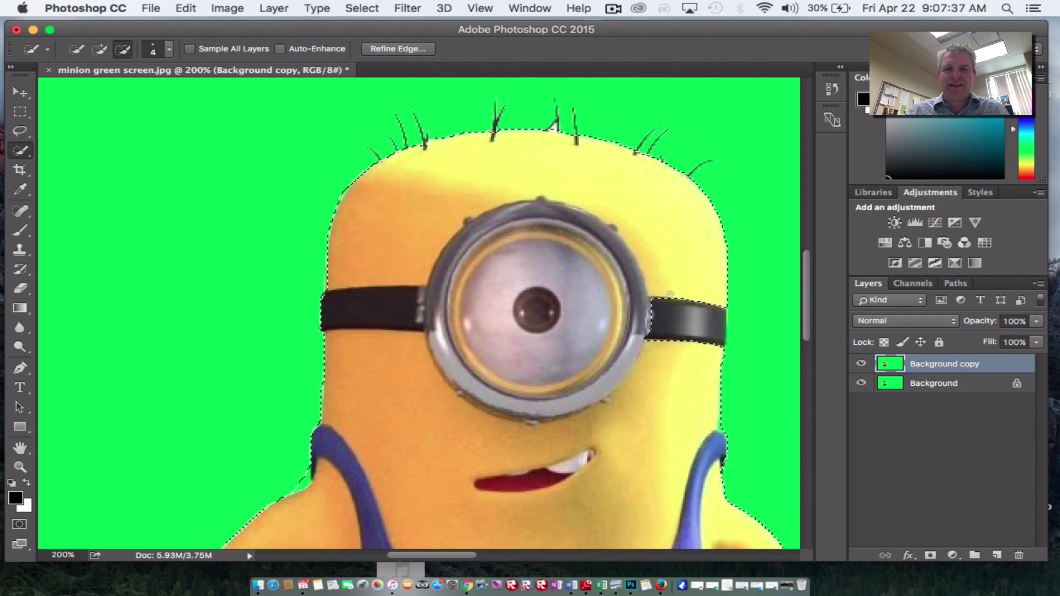
click(666, 349)
click(674, 320)
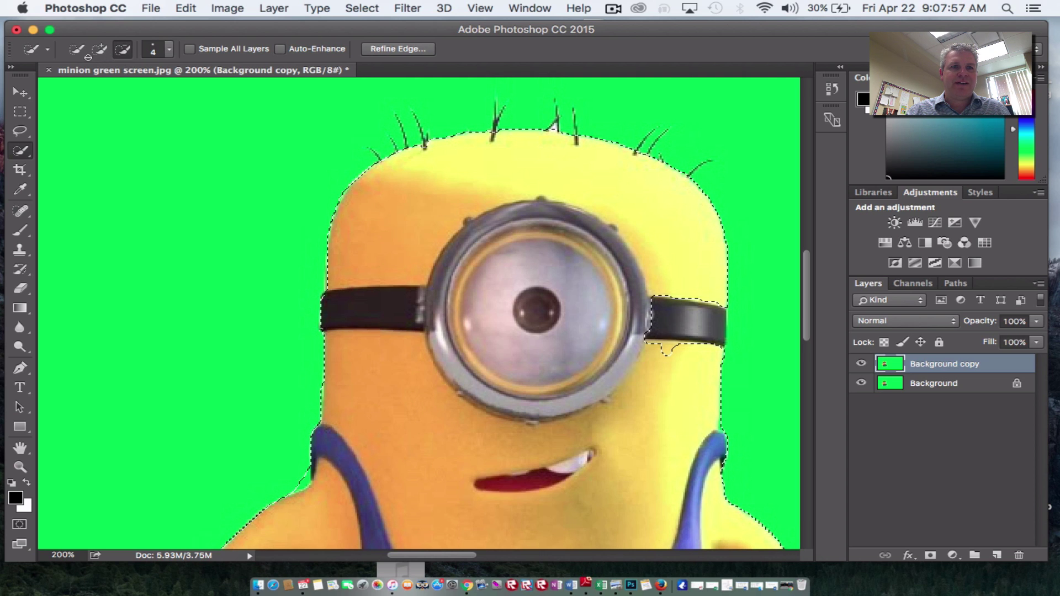
Step: Undo the bad subtractions and add the forehead and goggle rim back into the selection
key(super+z)
key(alt+super+z)
key(alt+super+z)
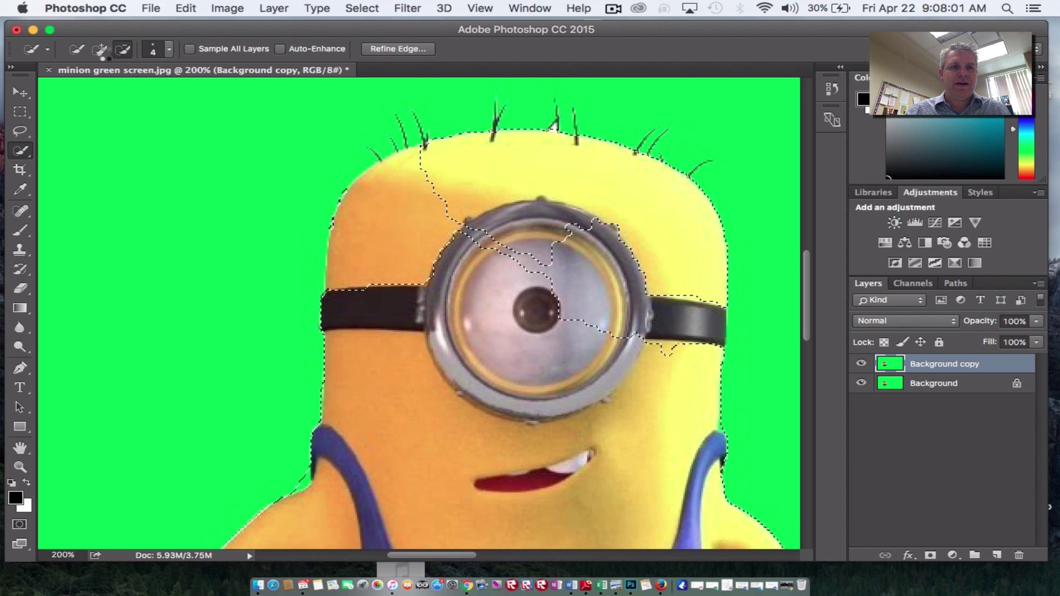
click(100, 50)
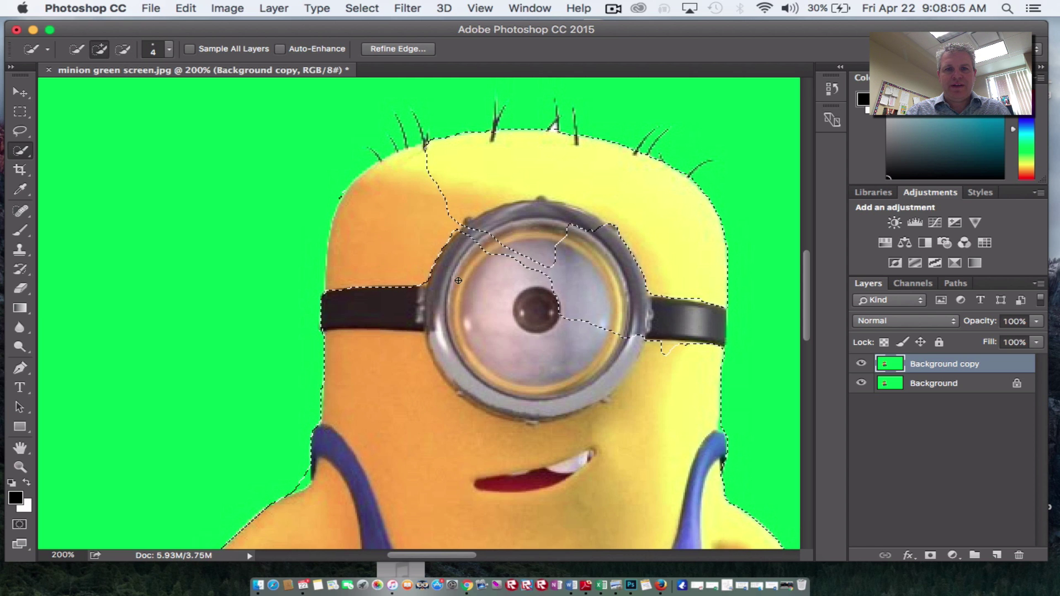
click(393, 195)
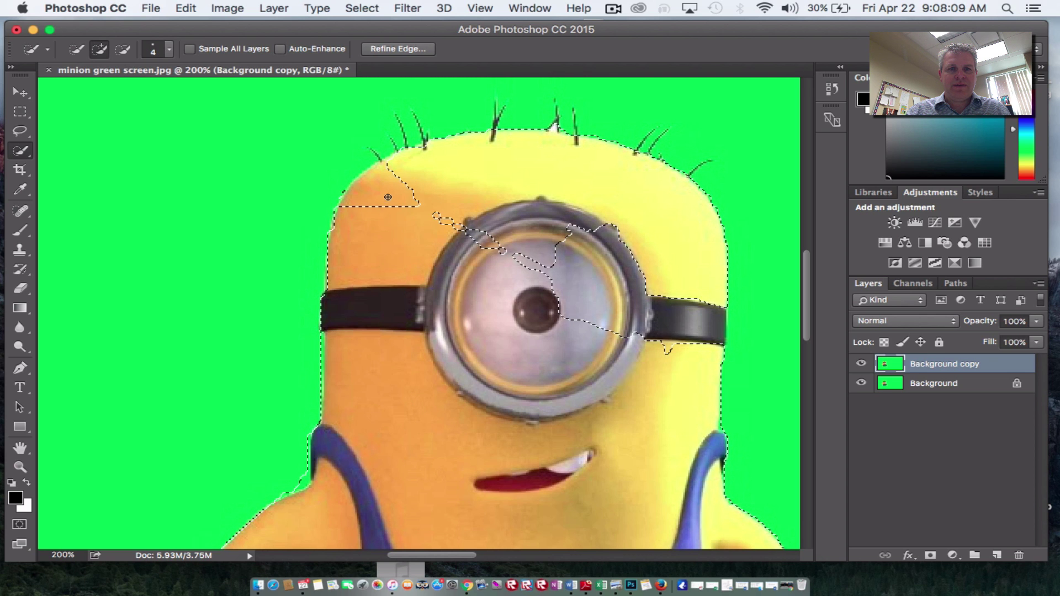
click(412, 198)
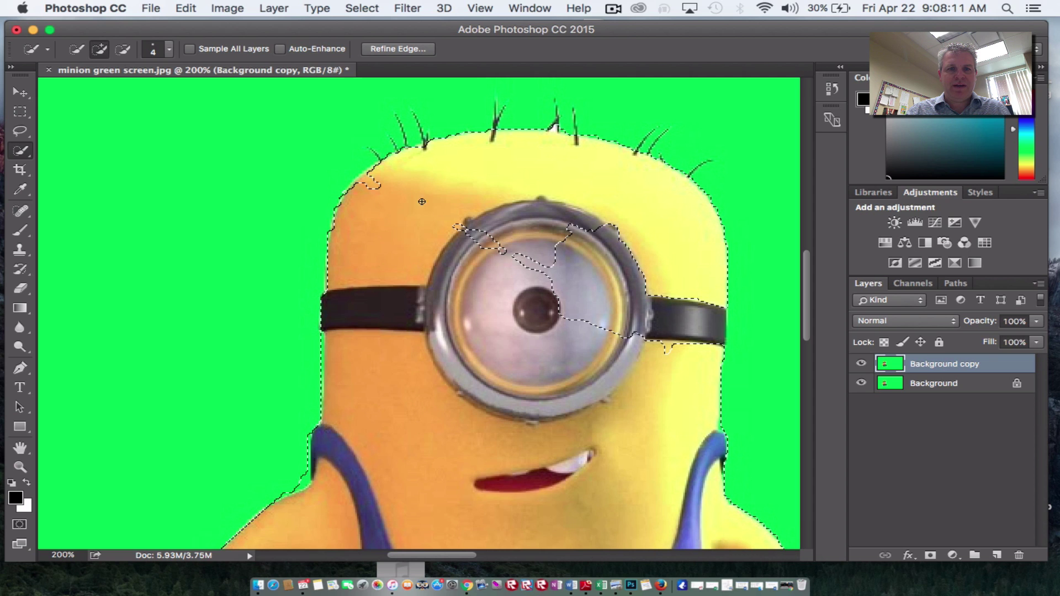
click(378, 180)
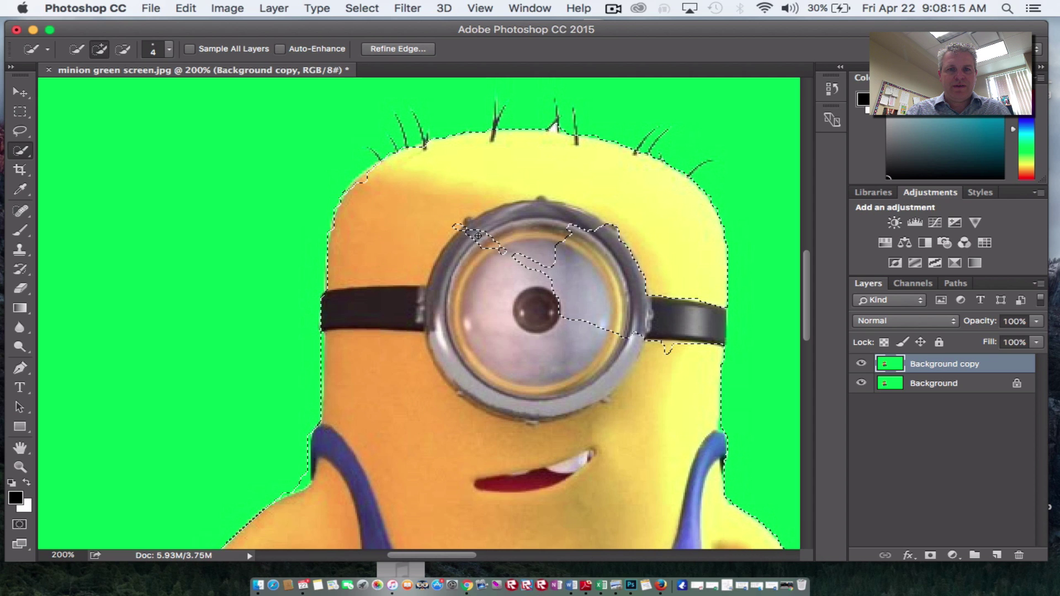
click(589, 250)
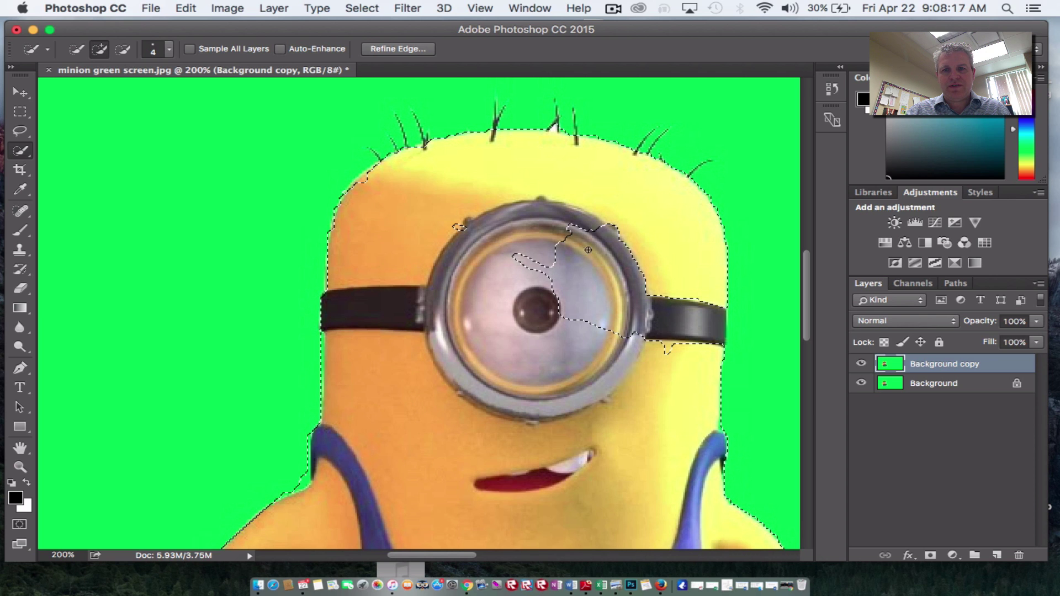
click(460, 227)
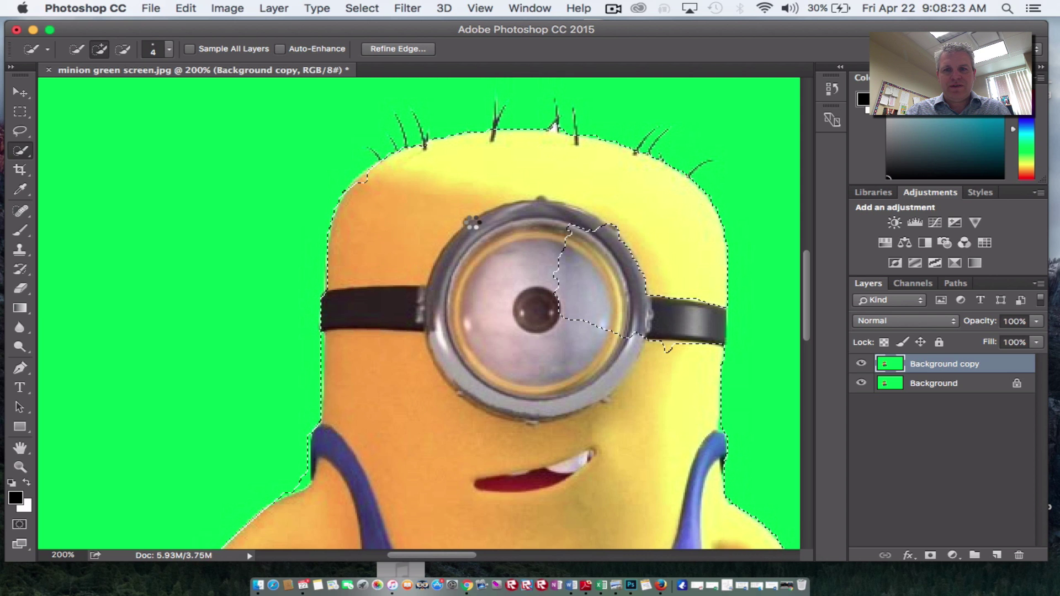
Step: Add the goggle lens and whole right goggle strap, clearing stray outline fragments
scroll(497, 218, left, 2)
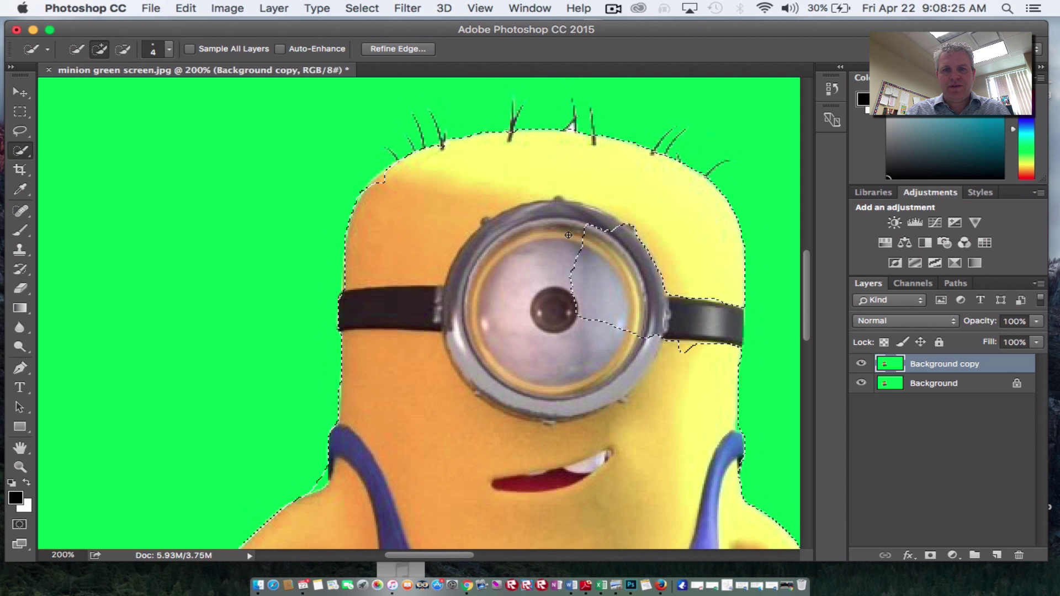
mouse_move(684, 341)
mouse_down()
mouse_move(636, 350)
mouse_move(665, 317)
mouse_move(682, 327)
mouse_move(628, 314)
mouse_up()
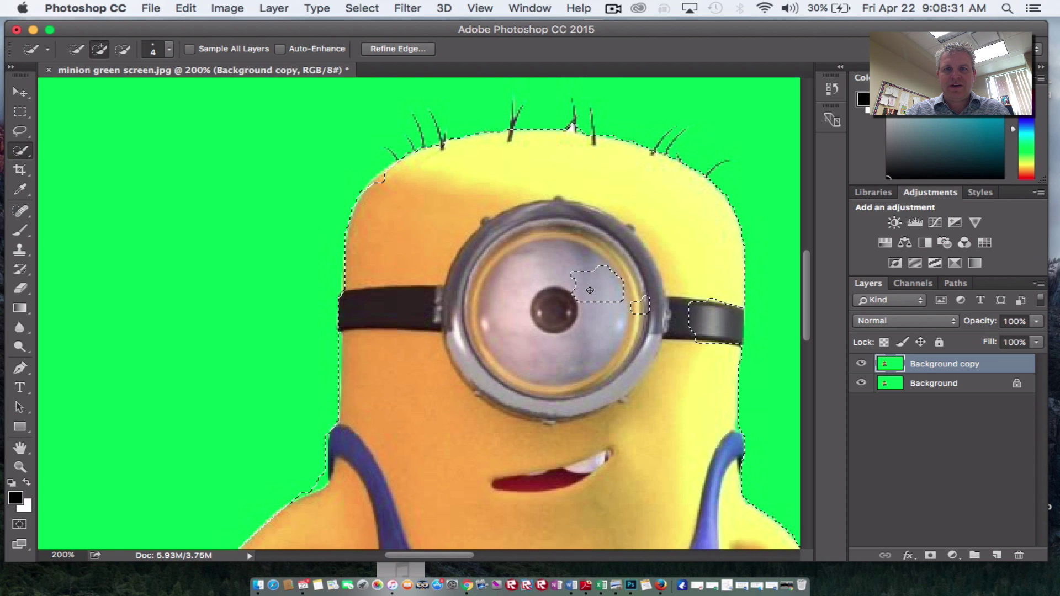
alt+drag(590, 290, 571, 274)
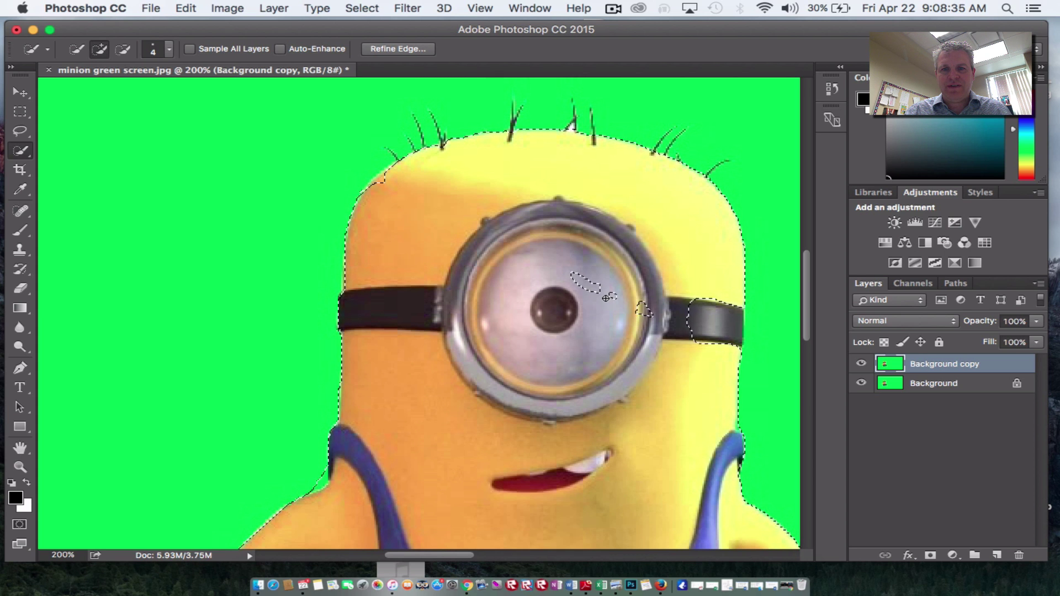
right_click(574, 284)
click(574, 284)
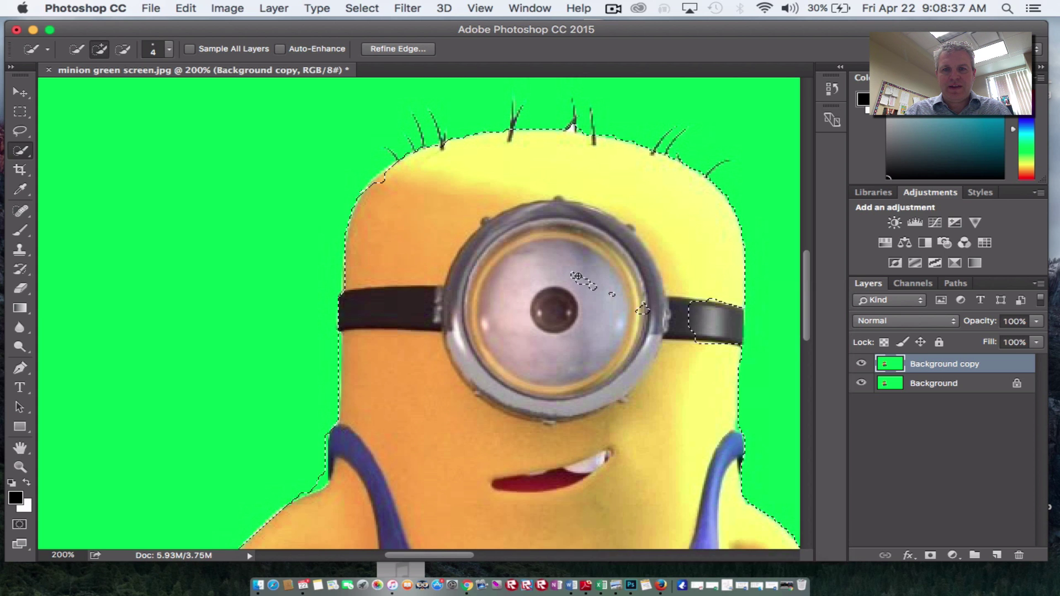
drag(593, 287, 640, 315)
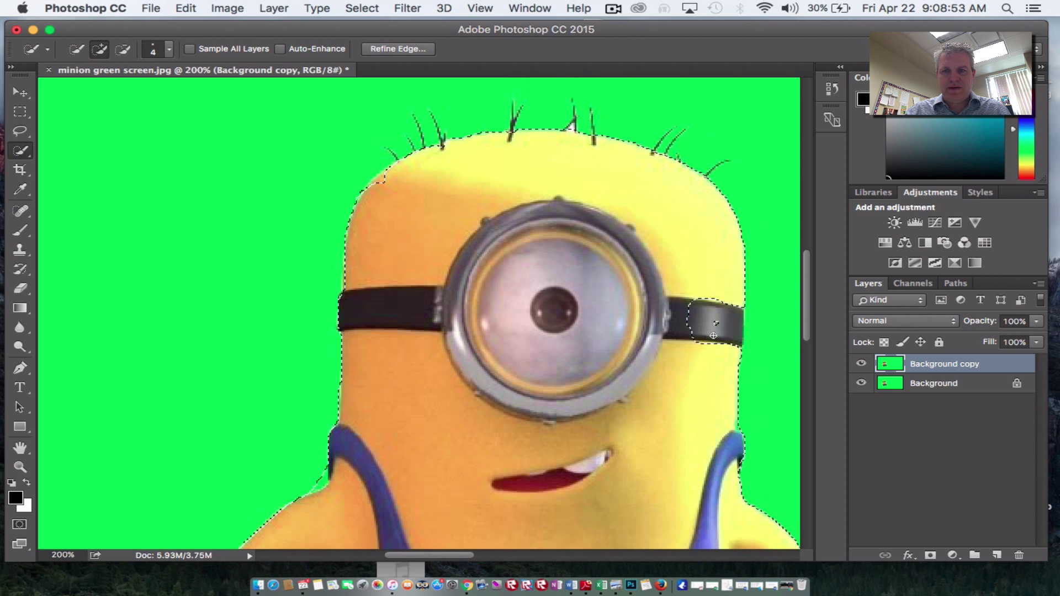
mouse_move(720, 303)
mouse_down()
mouse_move(726, 334)
mouse_move(715, 336)
mouse_move(718, 312)
mouse_move(698, 303)
mouse_move(697, 326)
mouse_move(699, 300)
mouse_move(709, 325)
mouse_move(692, 304)
mouse_move(712, 341)
mouse_up()
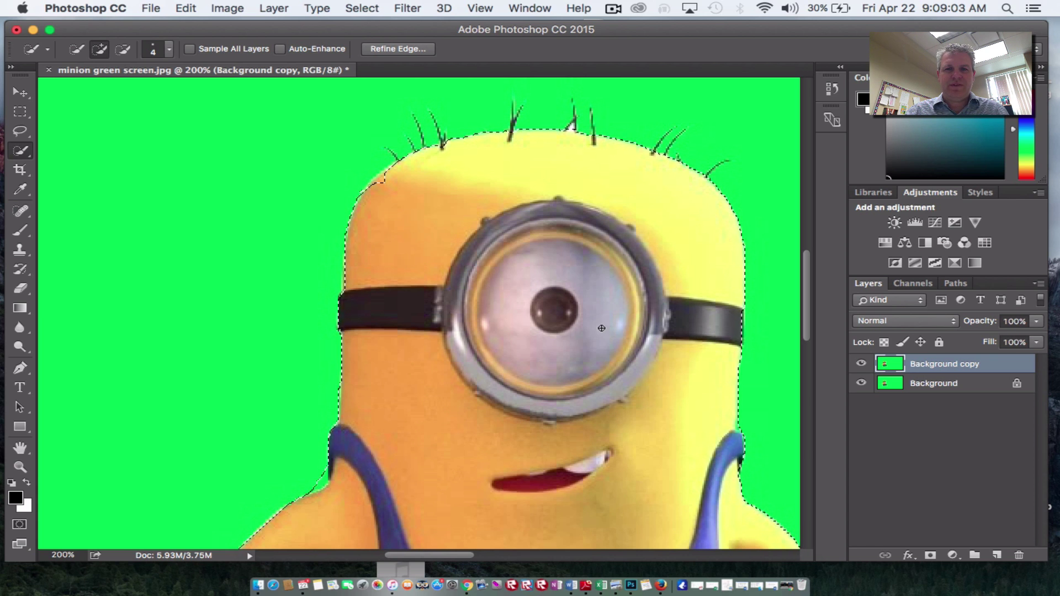
Step: Zoom out to 100% with Zoom Out to see the whole selected minion, then take the Move tool
scroll(601, 328, down, 5)
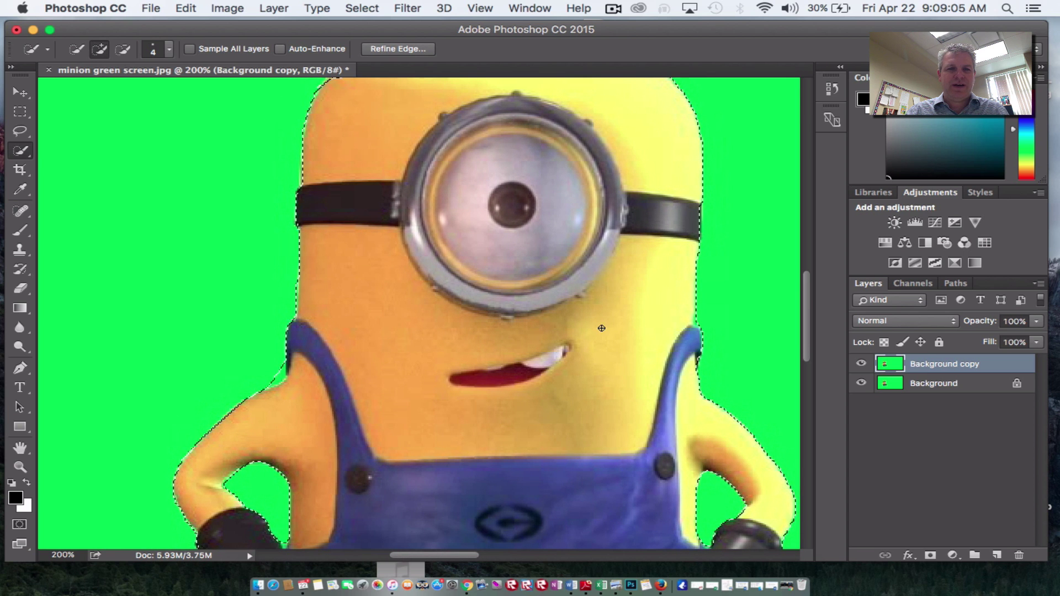
click(19, 467)
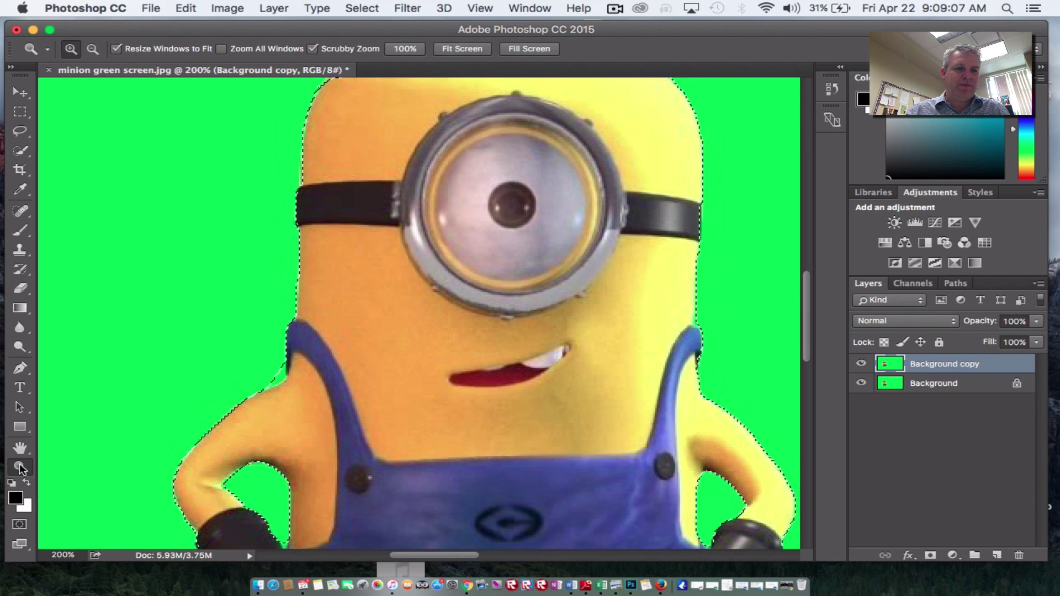
click(92, 50)
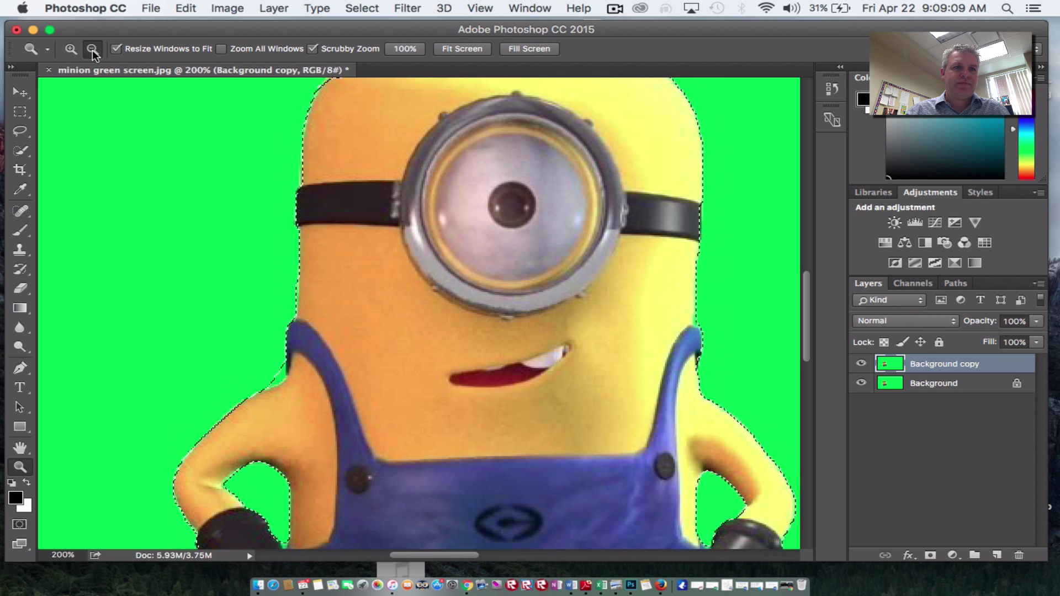
click(367, 284)
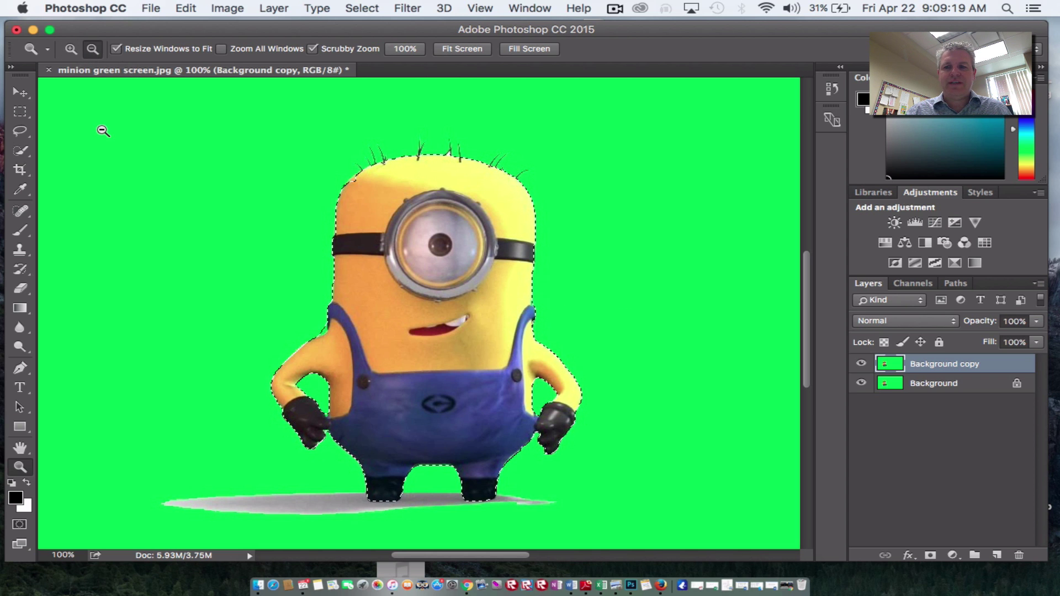
click(19, 92)
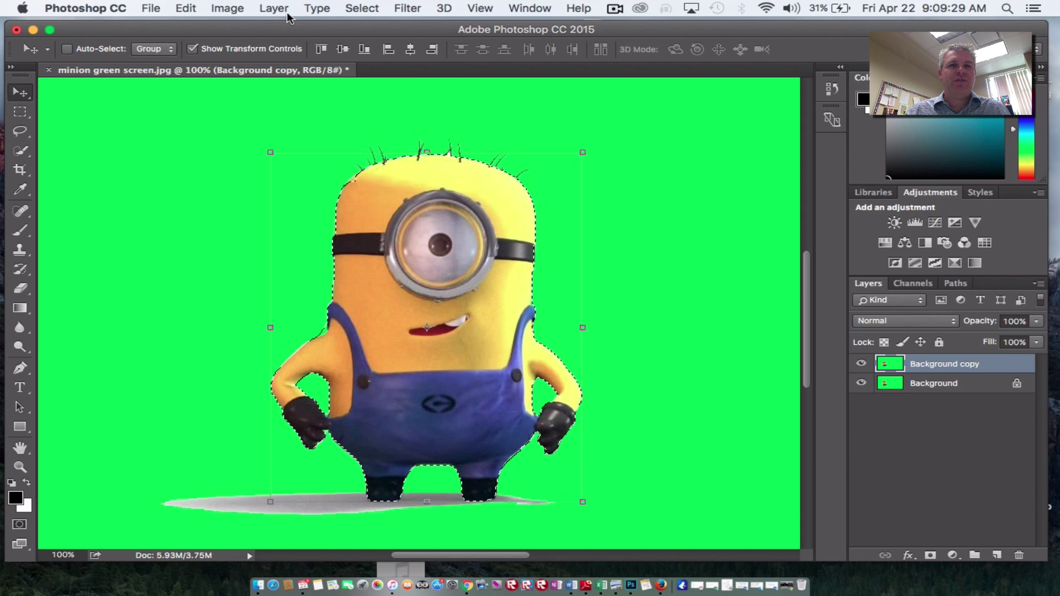
Step: Invert the selection and zoom out to 50% to view the full image
click(363, 10)
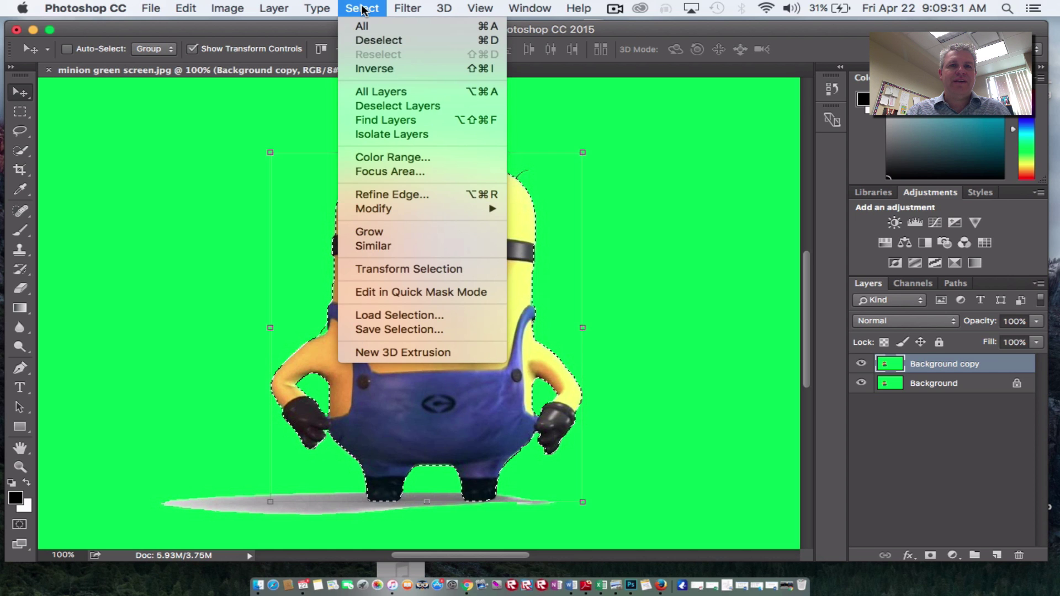
click(374, 69)
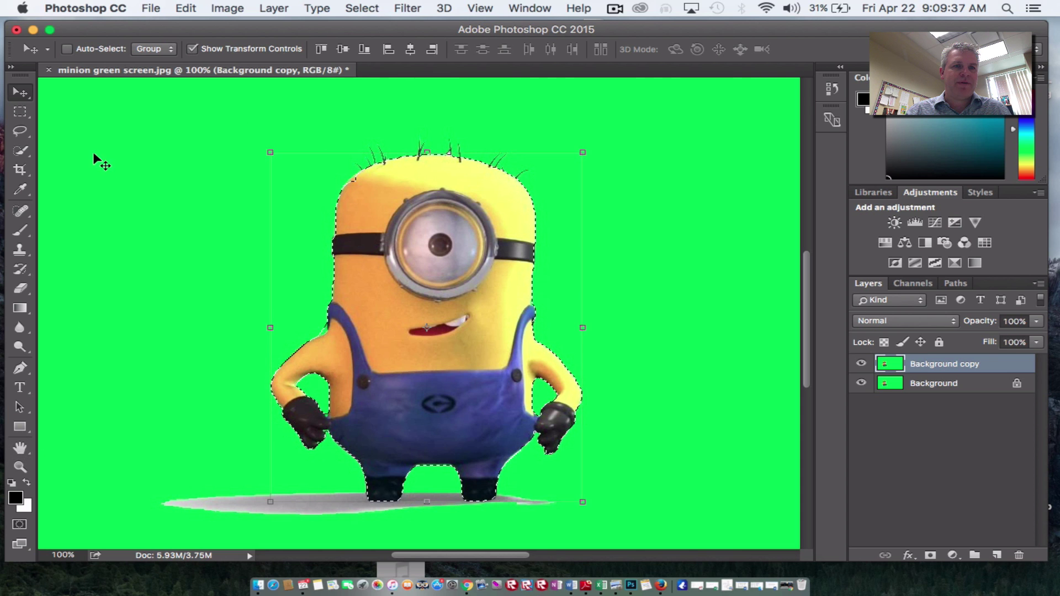
click(21, 467)
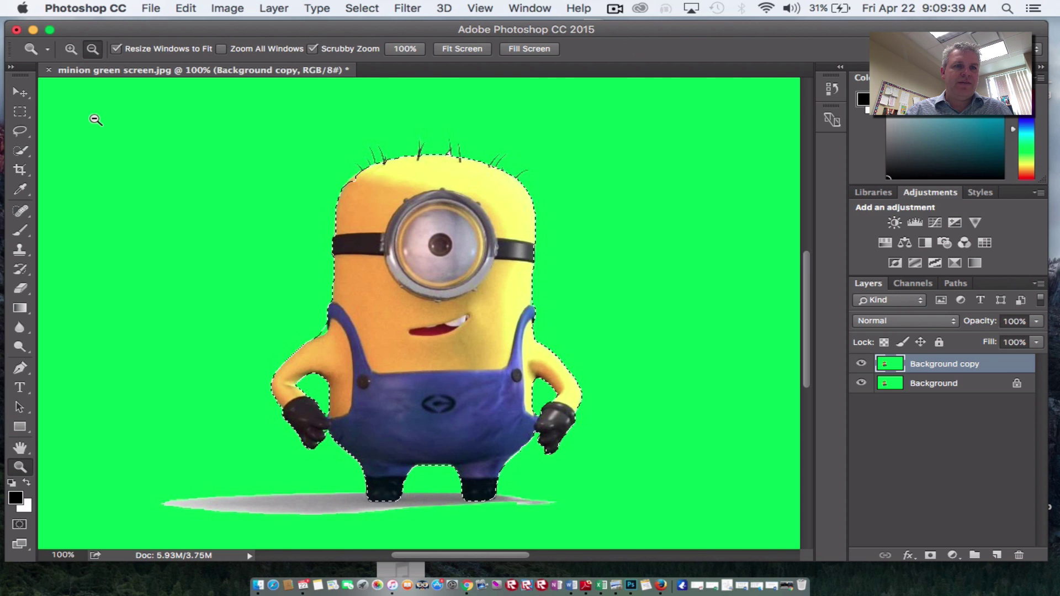
alt+click(273, 248)
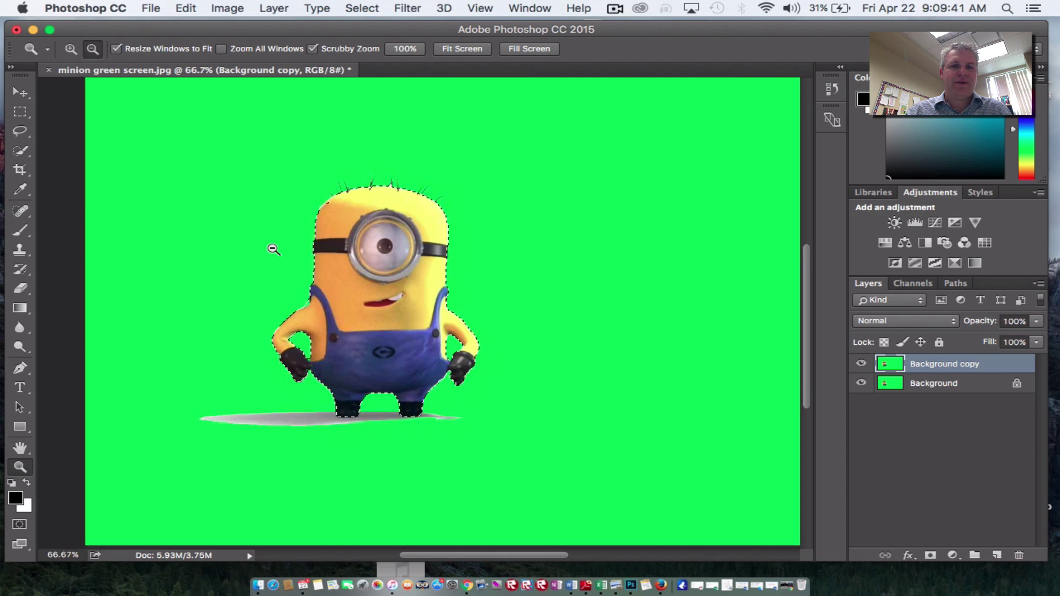
alt+click(272, 248)
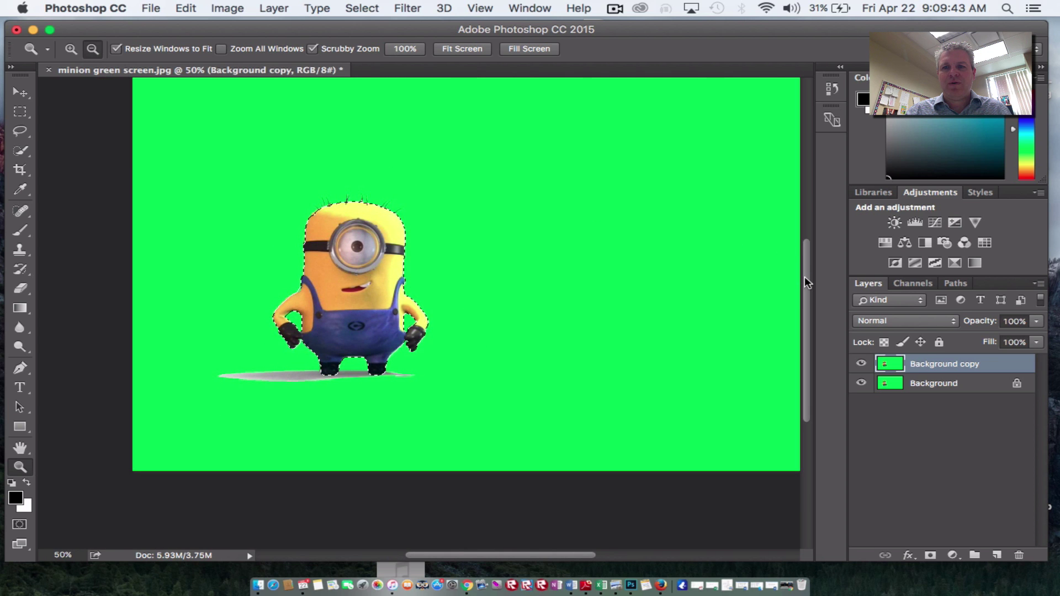
drag(804, 278, 804, 256)
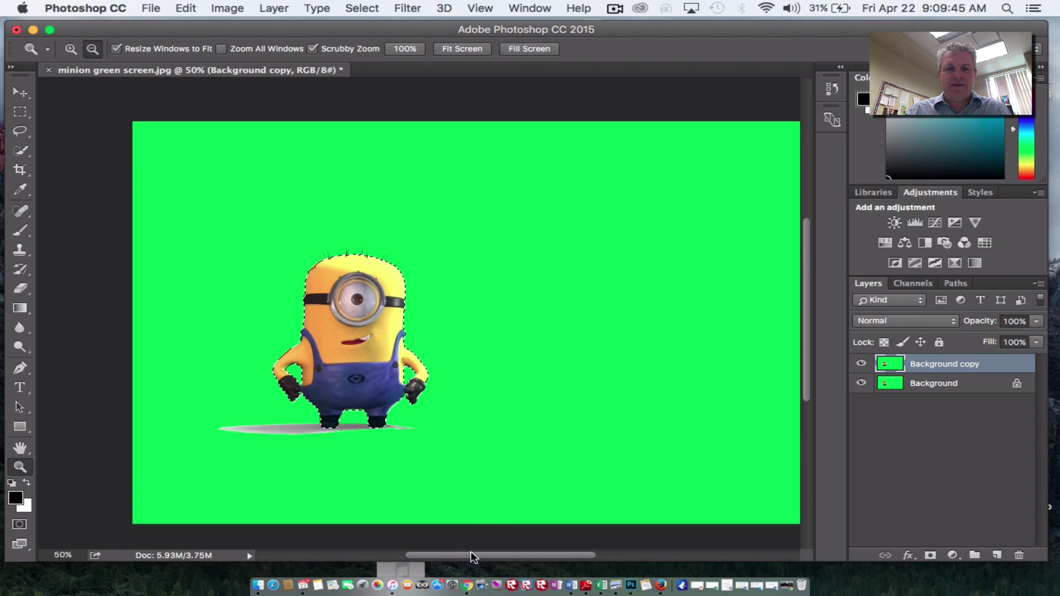
mouse_move(471, 552)
mouse_down()
mouse_move(506, 553)
mouse_move(479, 551)
mouse_up()
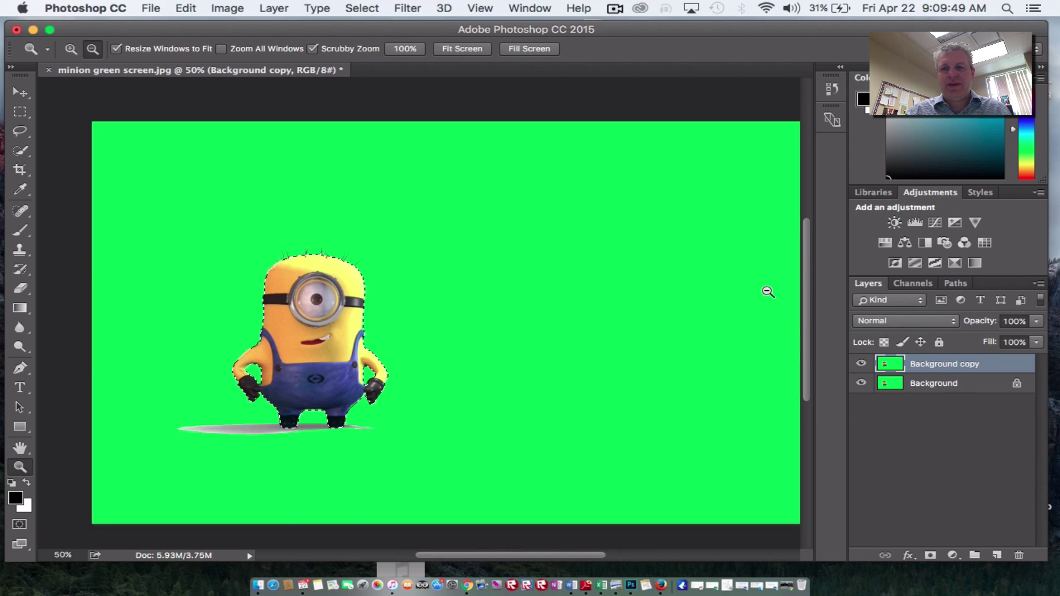
Step: Invert the selection to the green background and add a layer mask from it
click(360, 8)
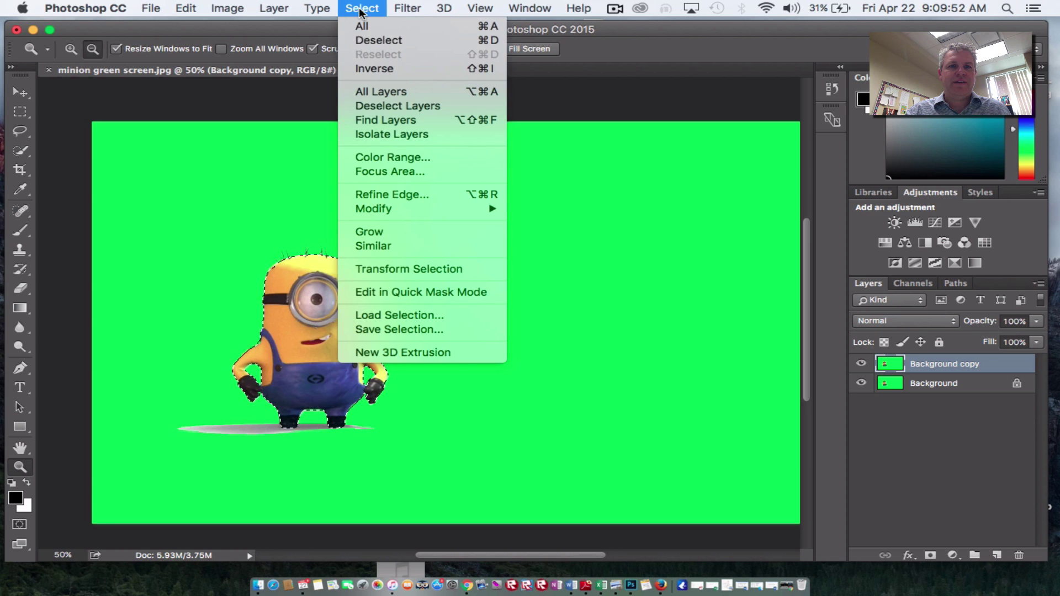
click(374, 69)
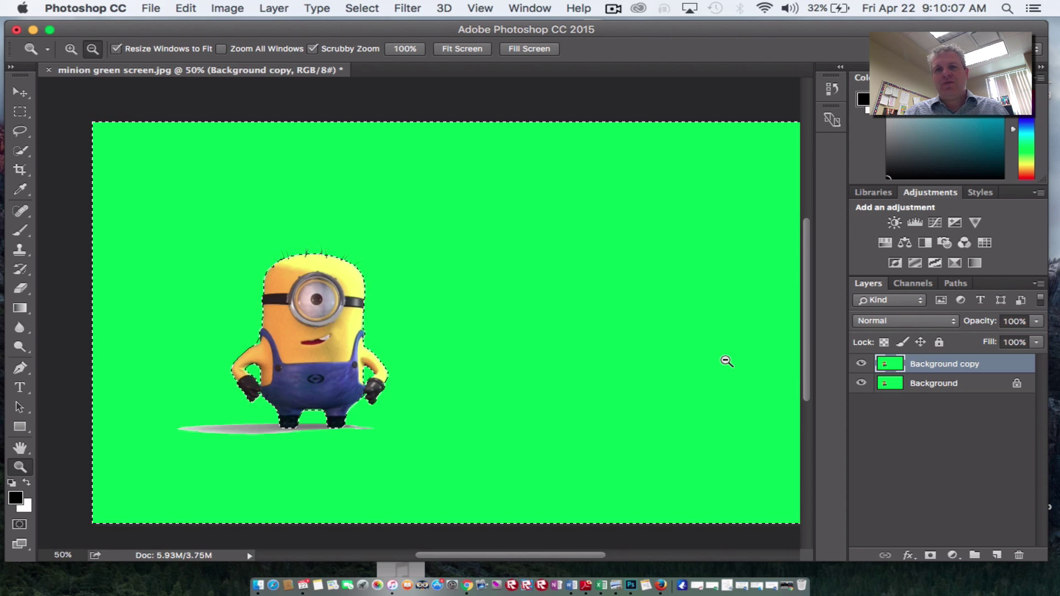
click(929, 555)
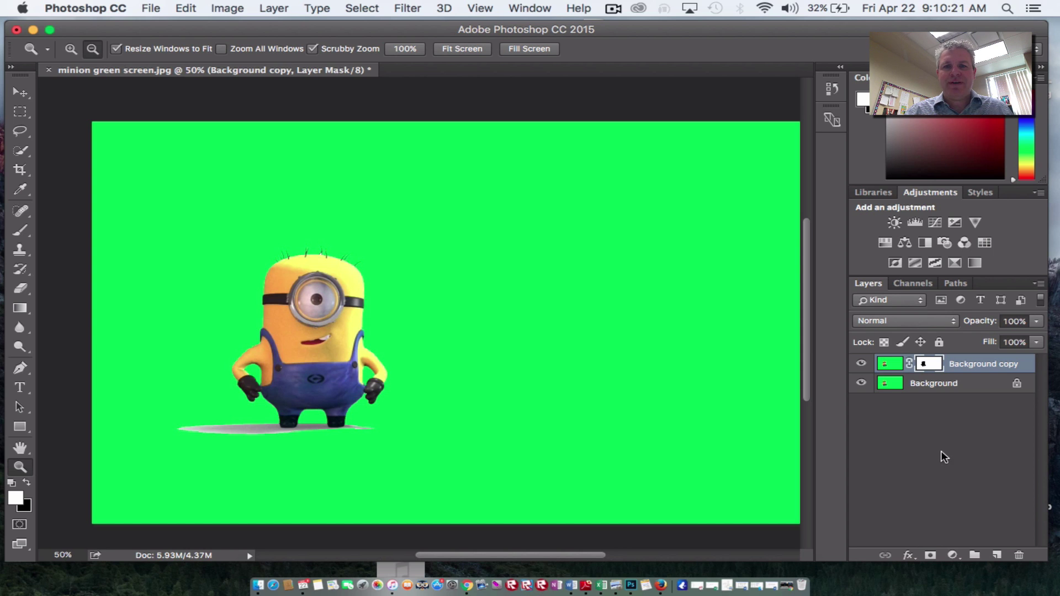
Step: Toggle the Background layer's visibility on and off to check what the Background copy mask hides
click(861, 384)
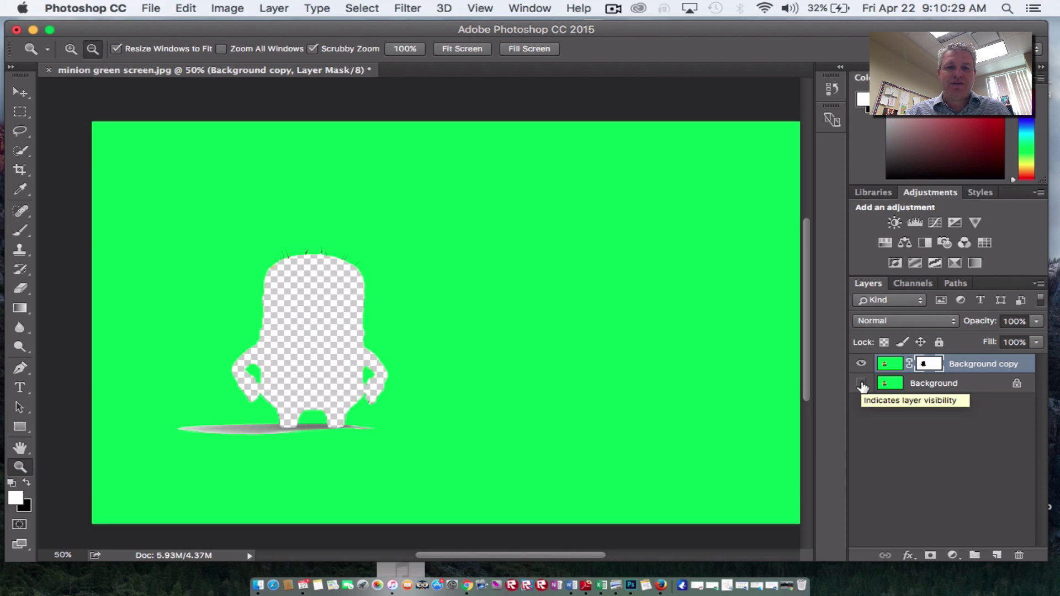
click(862, 384)
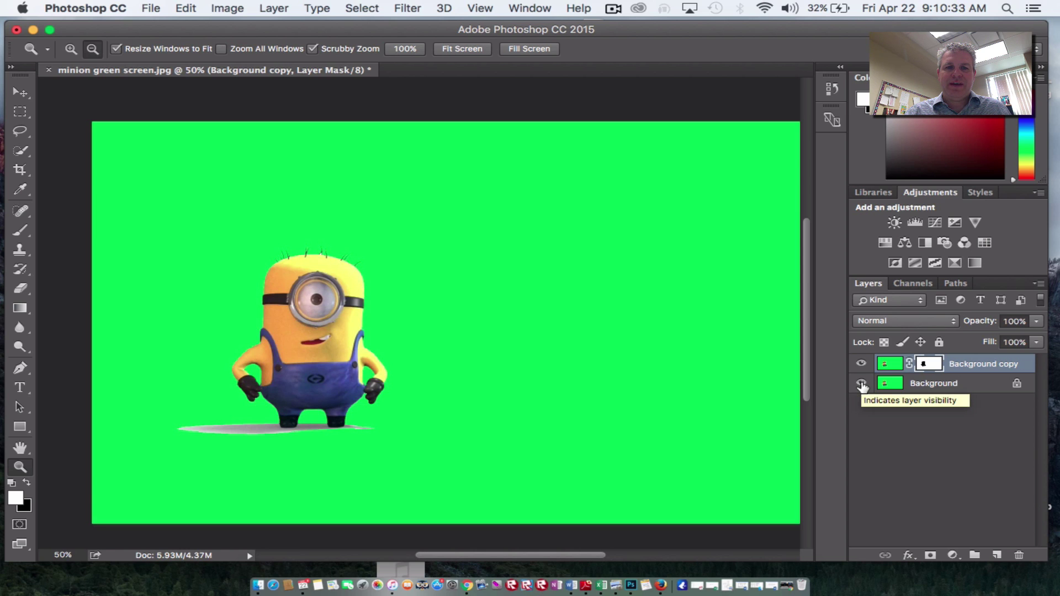
click(862, 384)
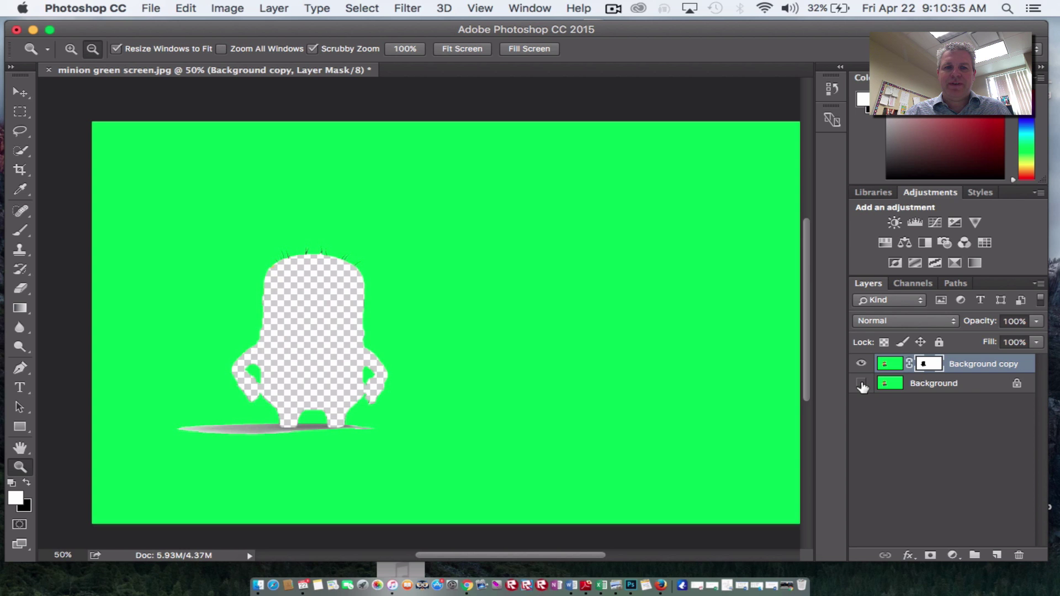
click(862, 384)
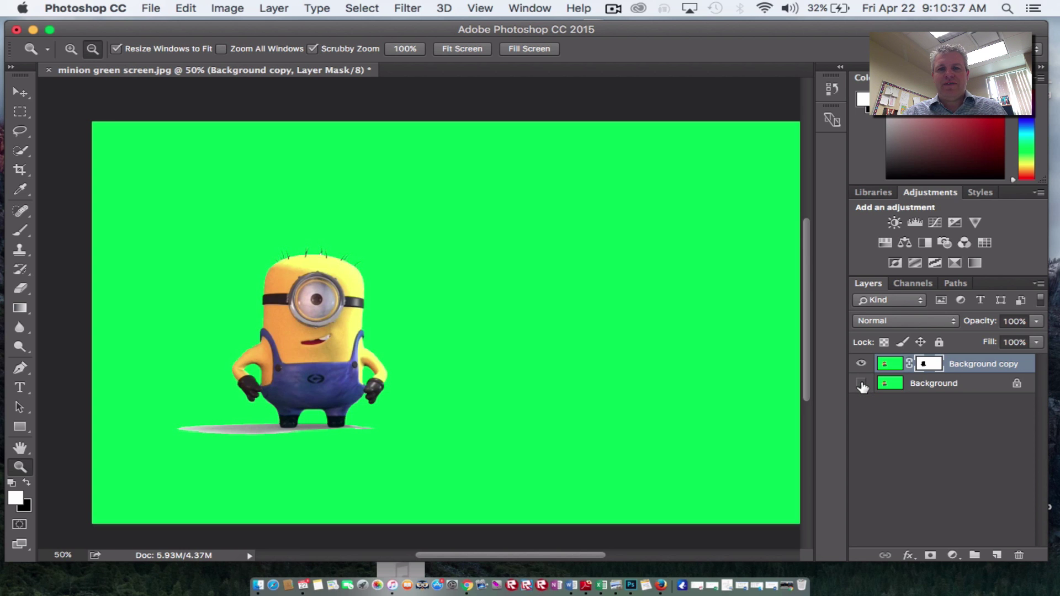
click(861, 385)
click(862, 384)
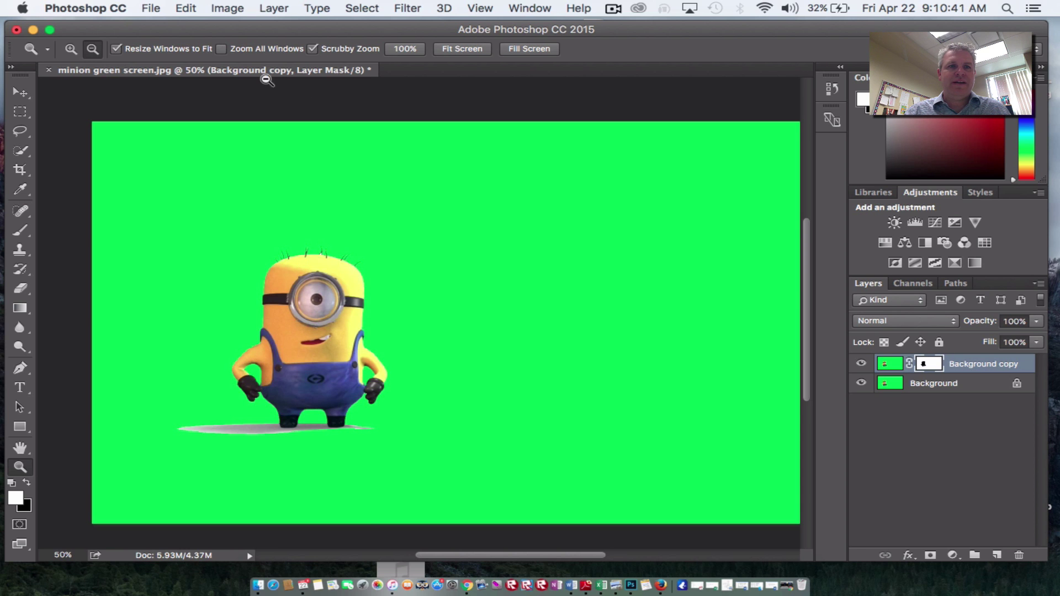
Step: Step back to undo the mask, invert the selection to the minion, and add a new layer mask
click(187, 8)
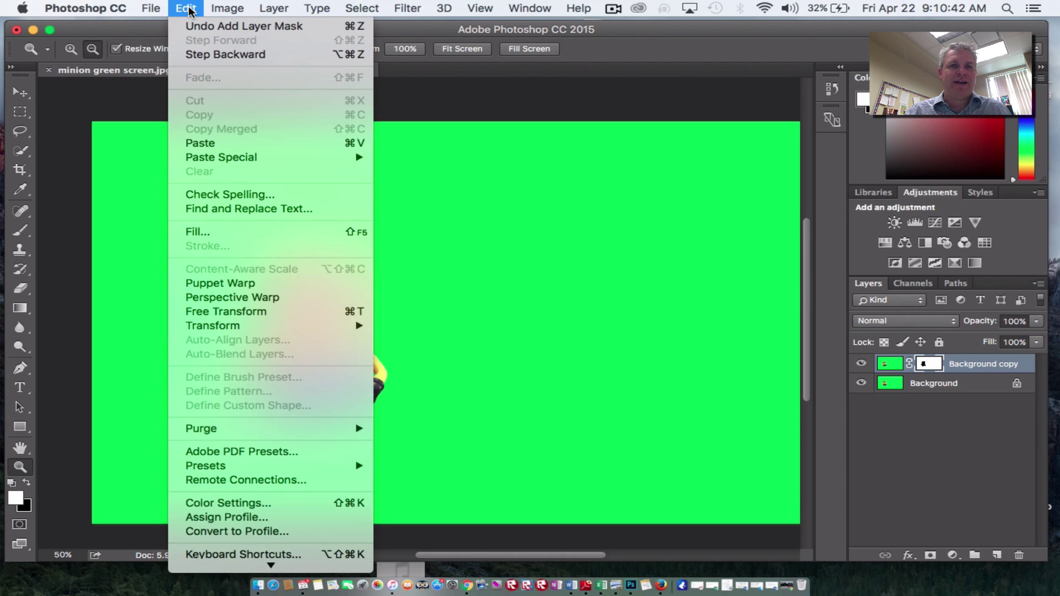
click(201, 54)
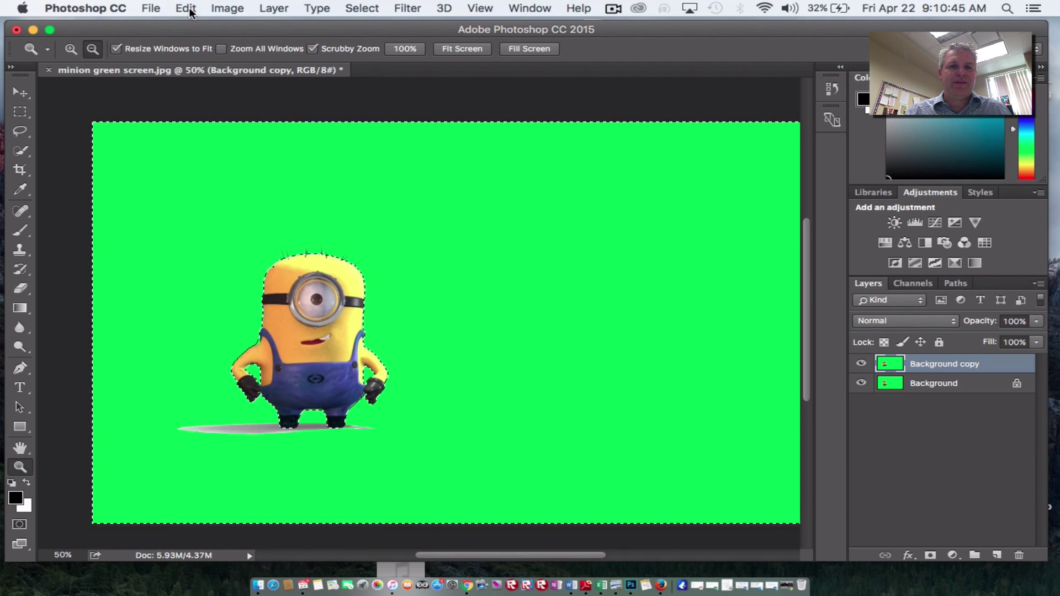
click(359, 8)
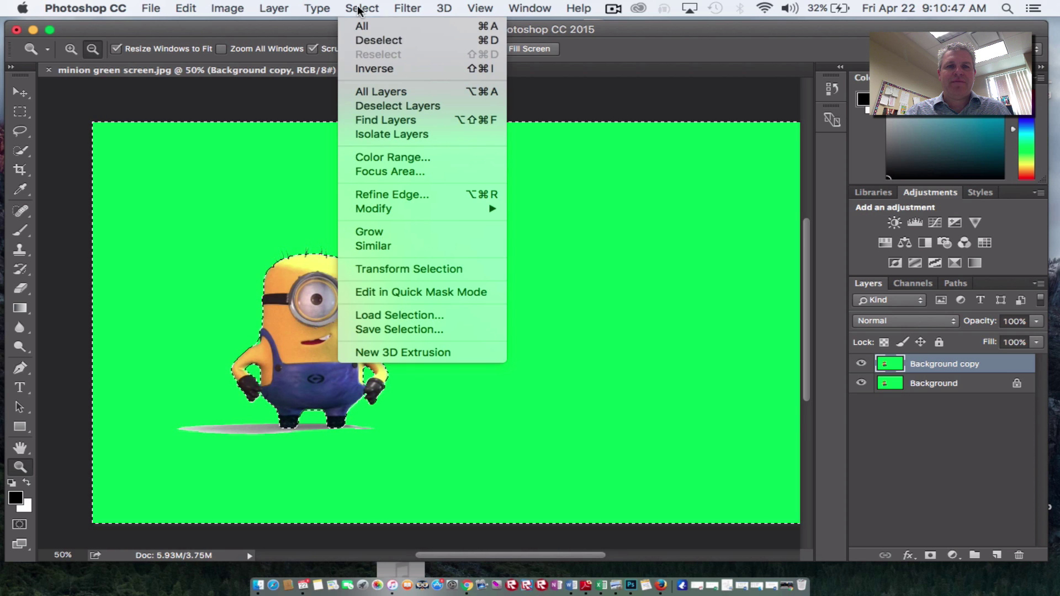
click(378, 68)
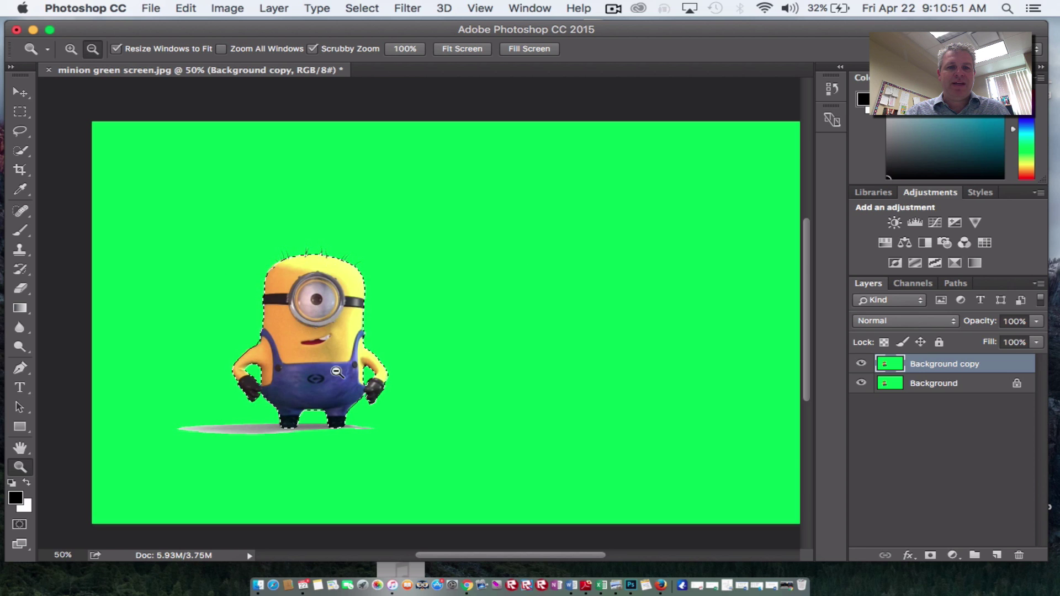
click(931, 556)
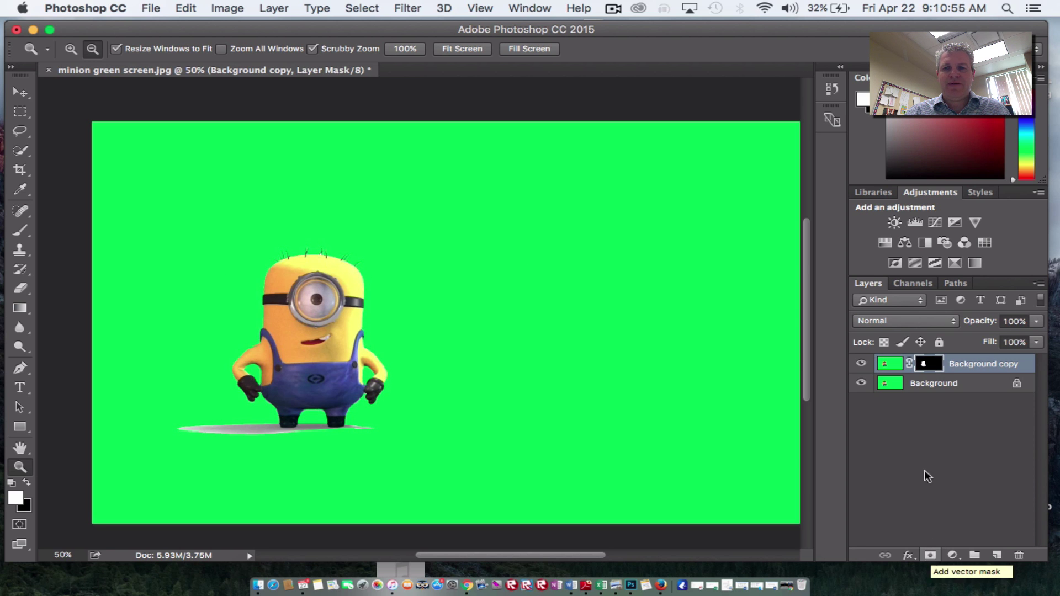
Step: Hide the Background layer and zoom to 200% on the minion's left arm to inspect transparency
click(861, 384)
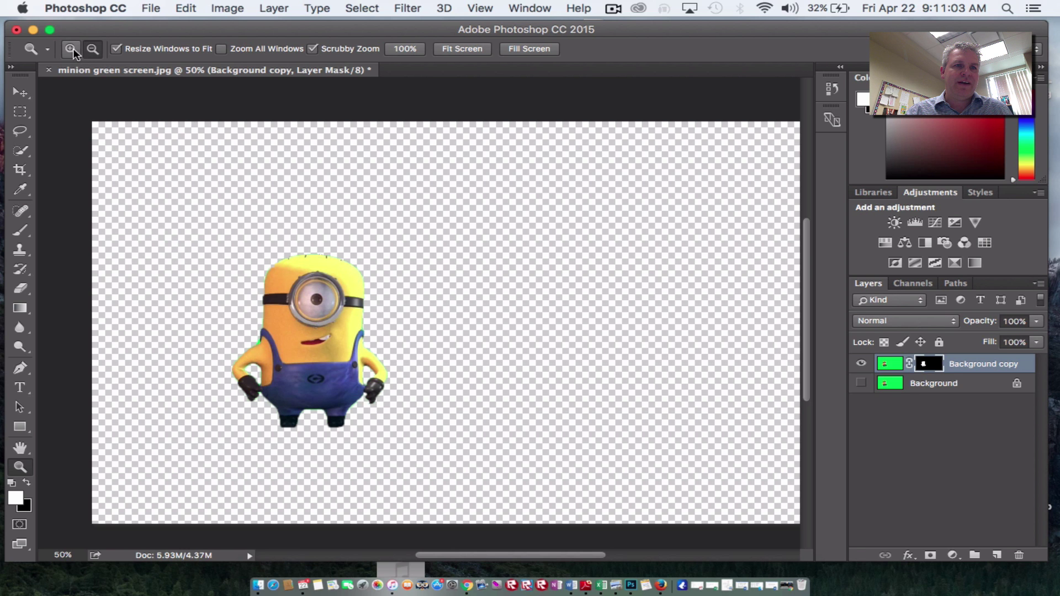
click(259, 344)
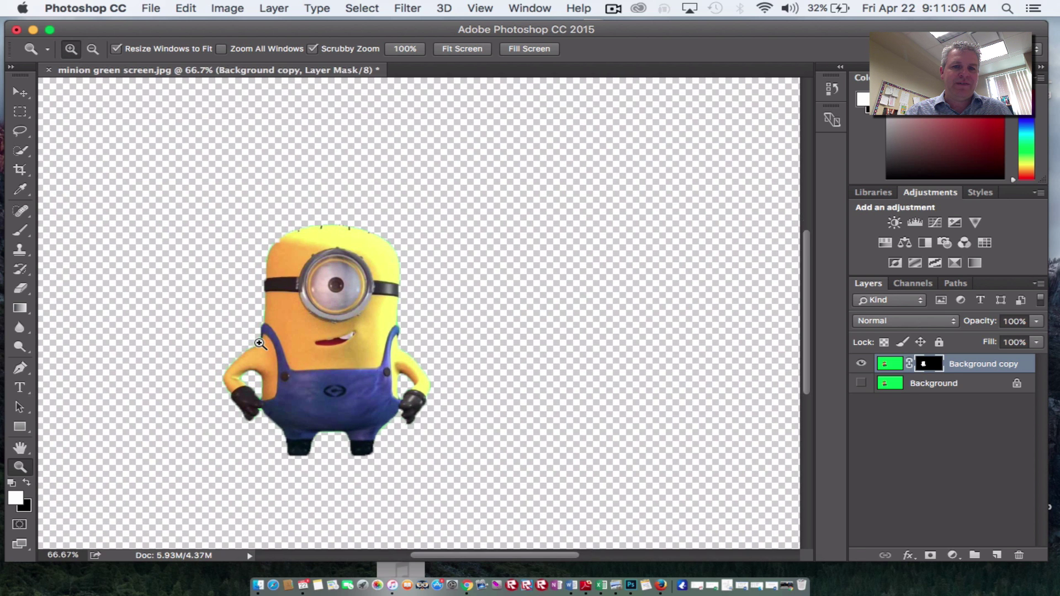
click(260, 343)
click(265, 346)
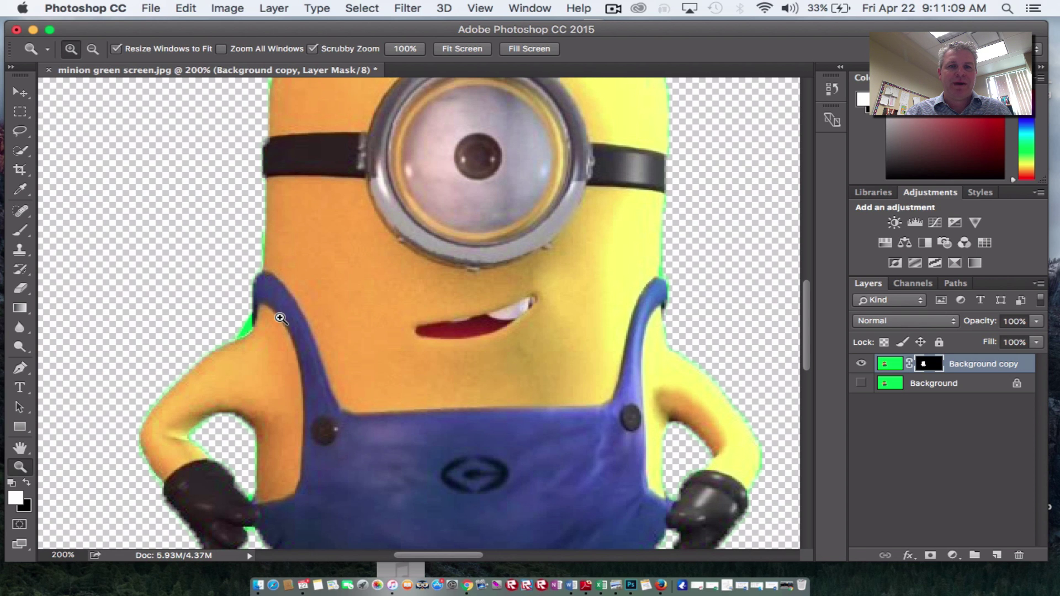
Step: Zoom back out to 50% and scroll right to see the whole cut-out minion
click(91, 50)
click(391, 311)
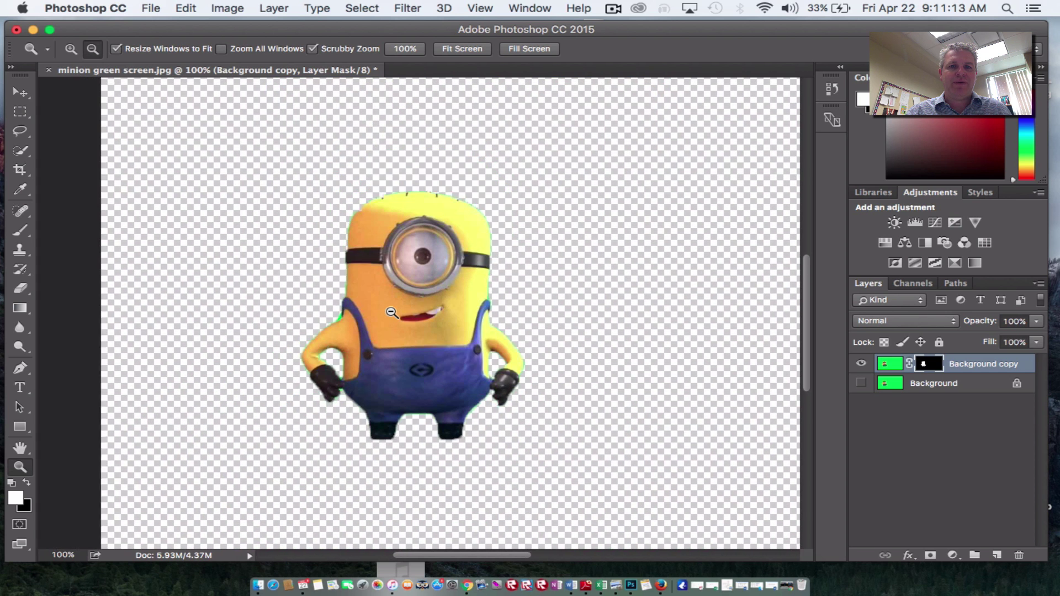
click(391, 311)
click(535, 329)
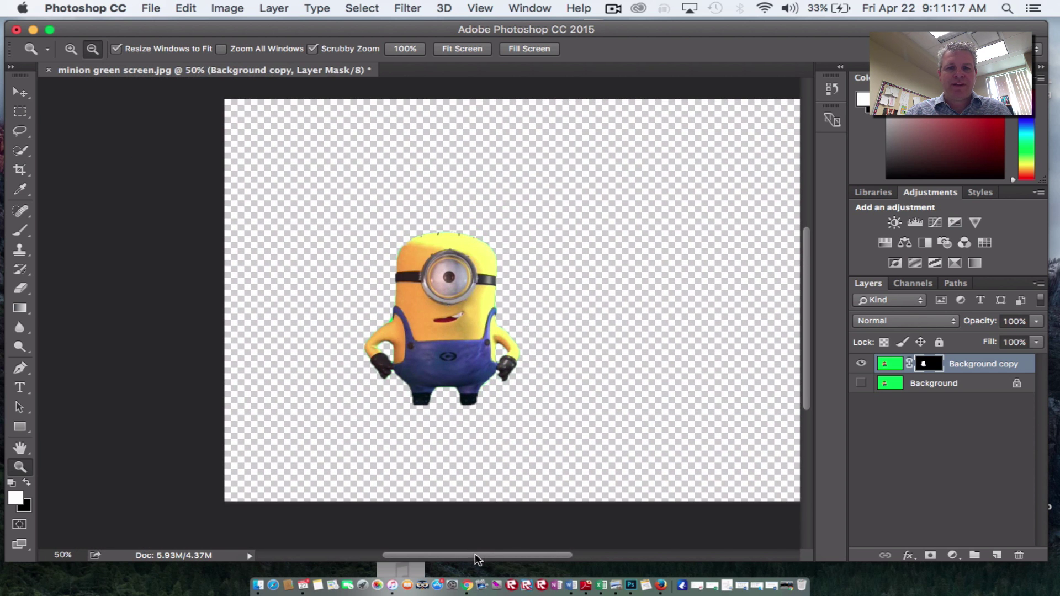
drag(475, 555, 523, 553)
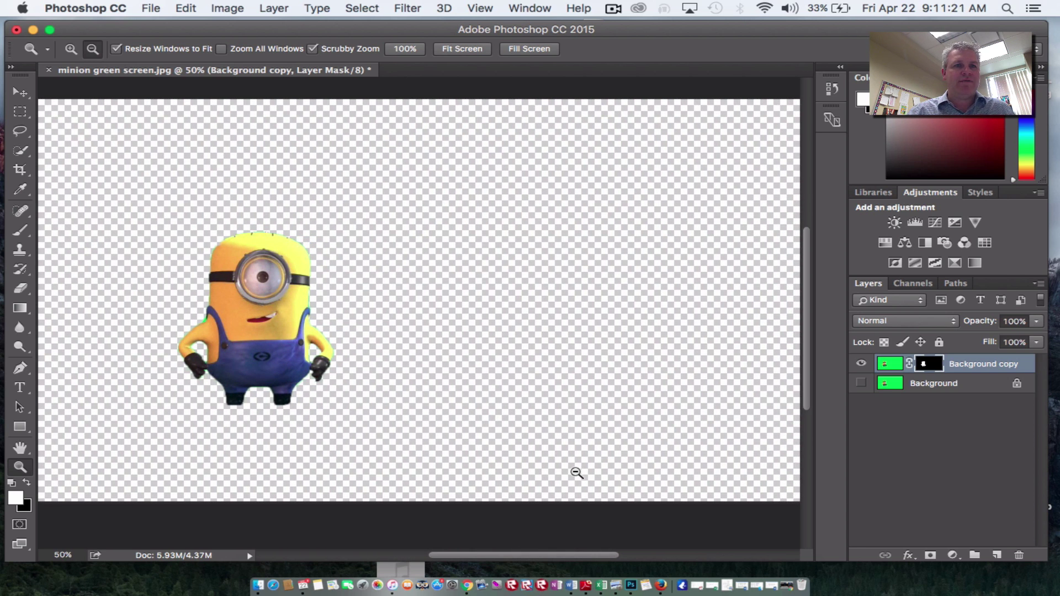
Step: Place Embedded moon shot.jpg from the Bouma 50 folder and commit the placement
click(152, 9)
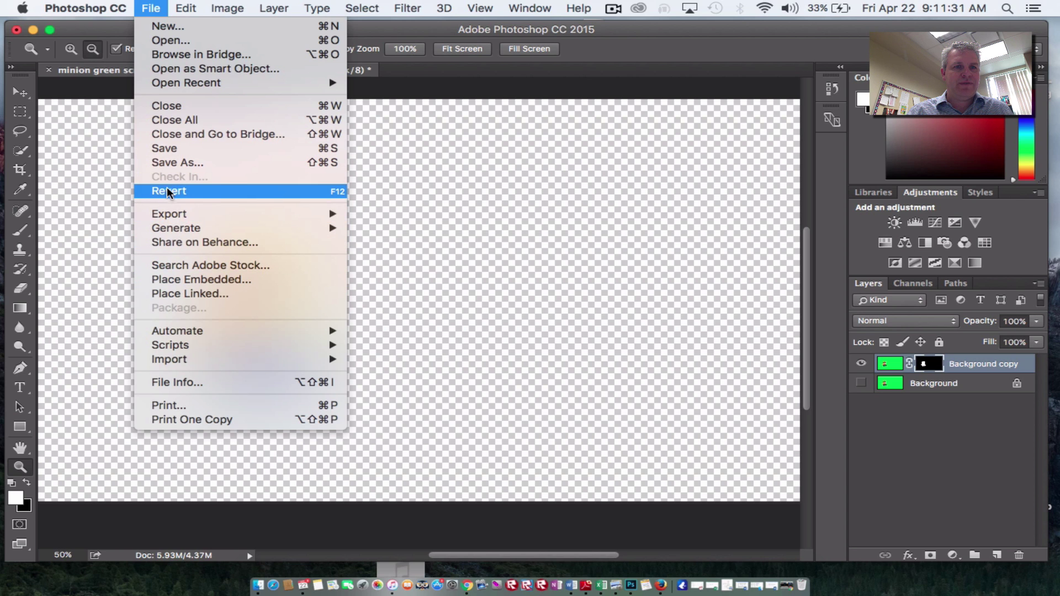
click(197, 278)
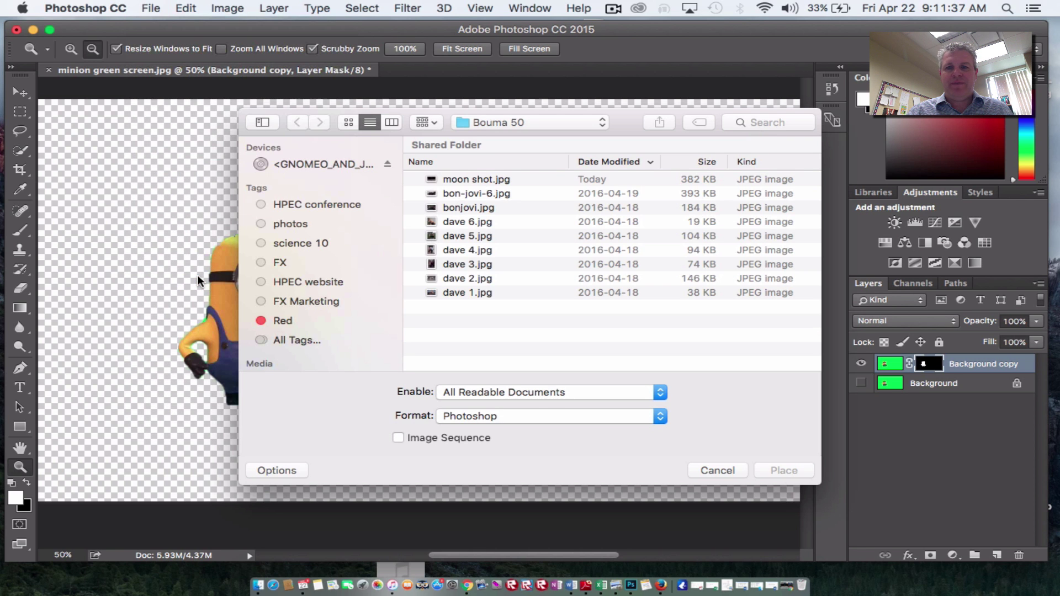
click(472, 179)
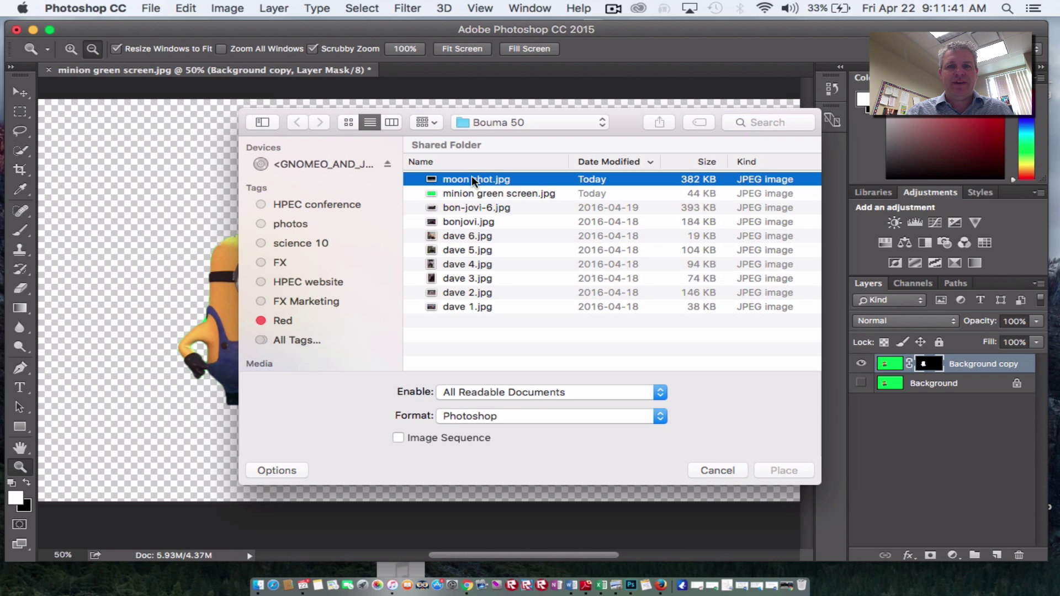
double_click(472, 179)
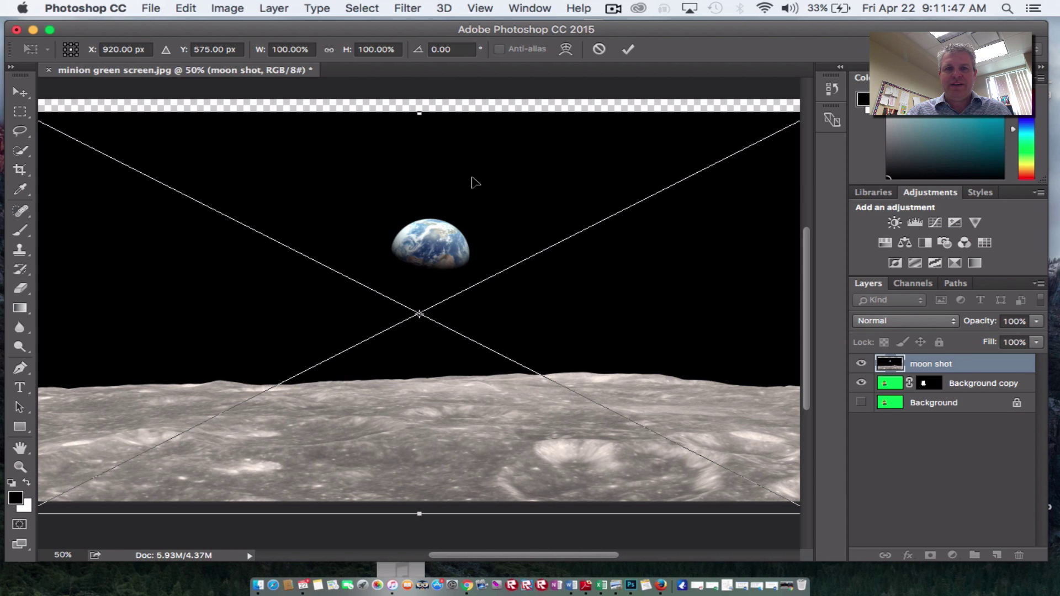
key(Return)
key(z)
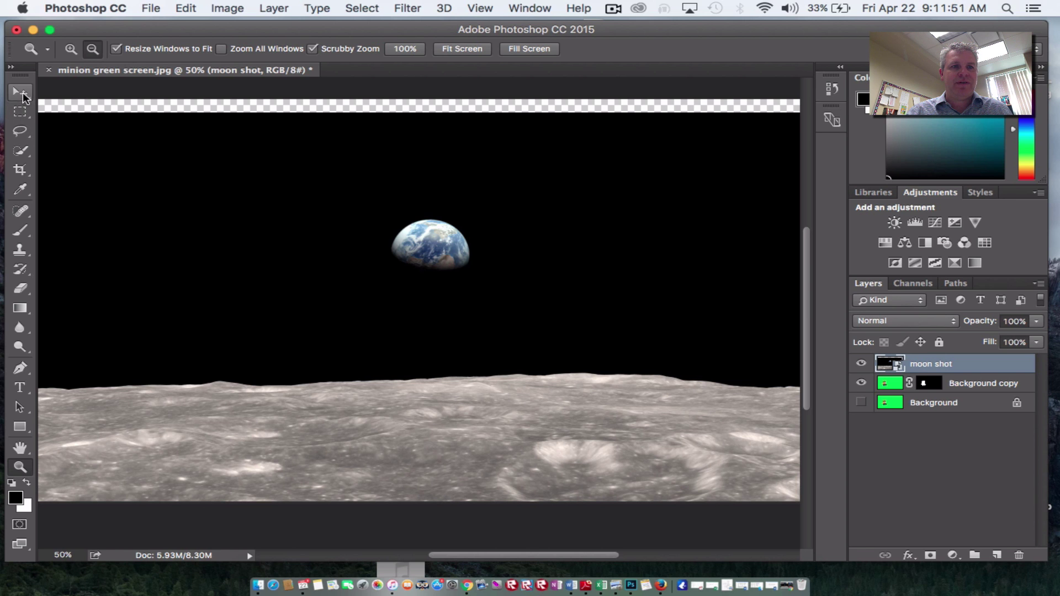
Step: Shift the moon photo up with the Move tool and drag its layer below Background copy
click(24, 97)
drag(213, 268, 213, 251)
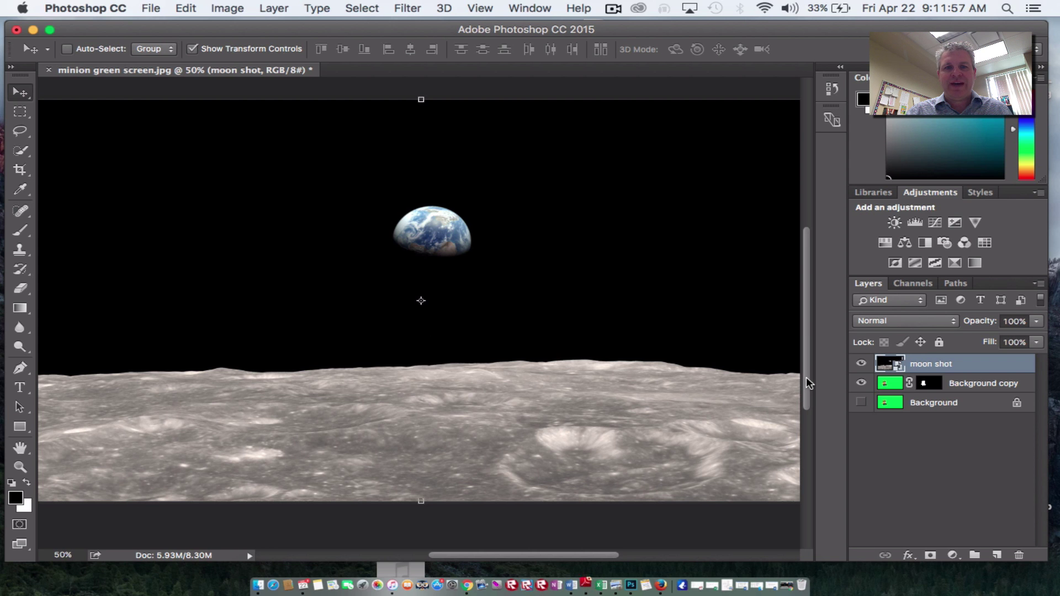
mouse_move(806, 377)
mouse_down()
mouse_move(807, 395)
mouse_move(807, 352)
mouse_move(806, 371)
mouse_up()
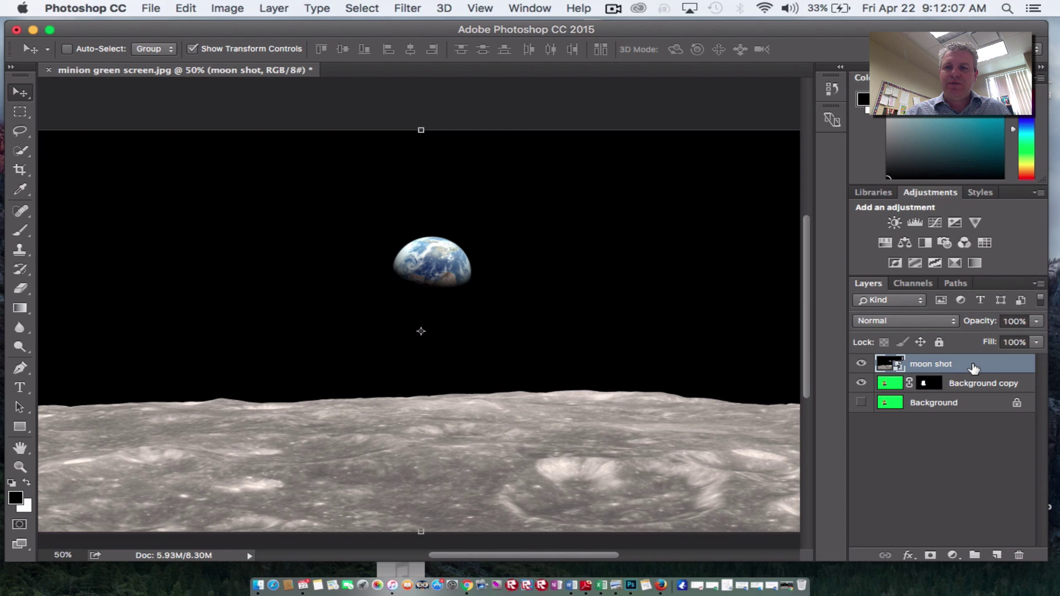
drag(973, 368, 969, 391)
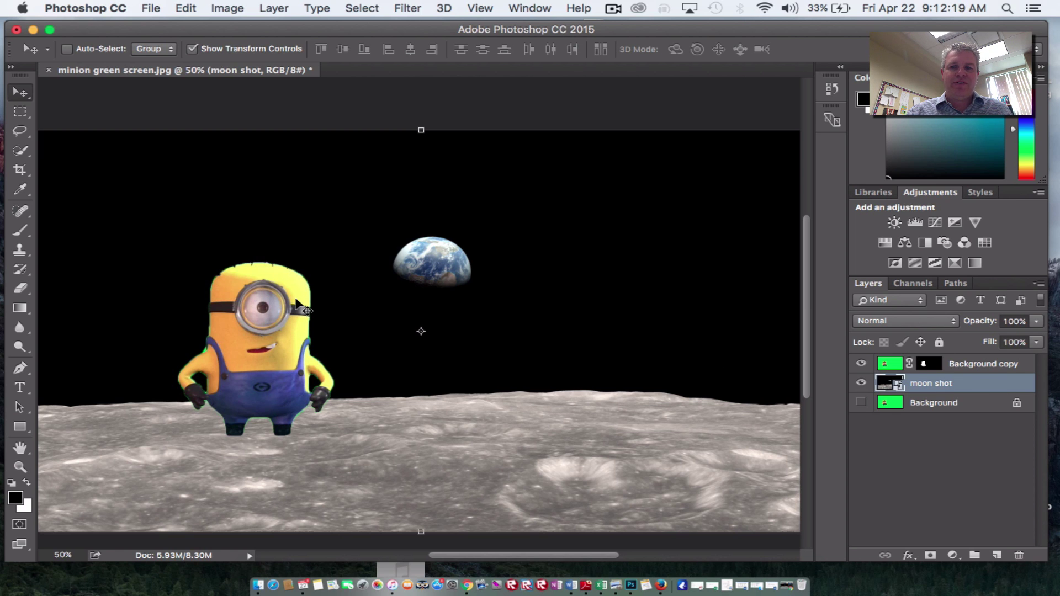
click(990, 368)
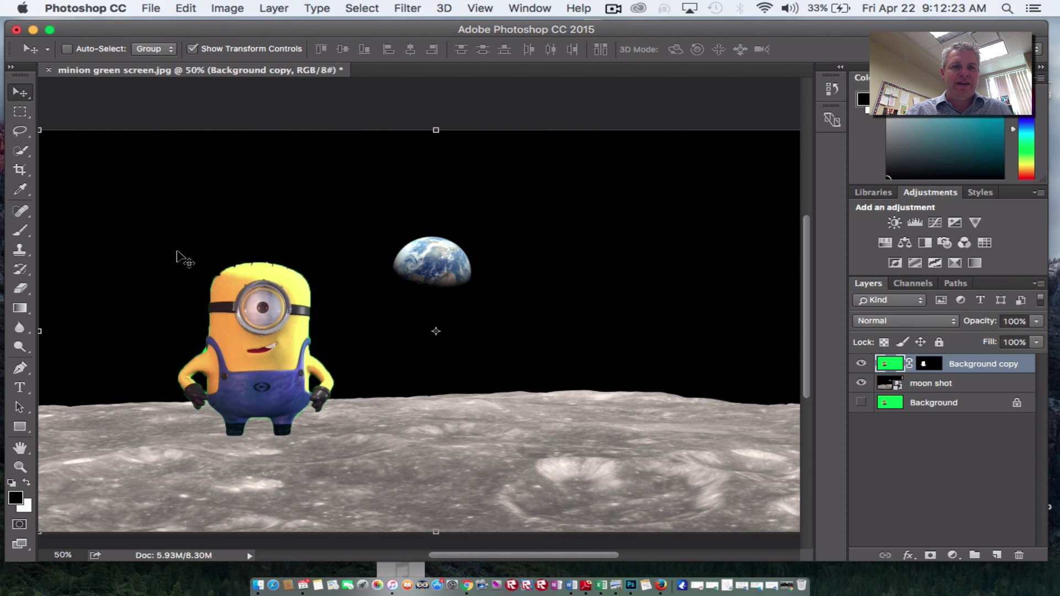
Step: Scale the minion down, move it left onto the lunar surface, and apply the transform
drag(248, 289, 276, 260)
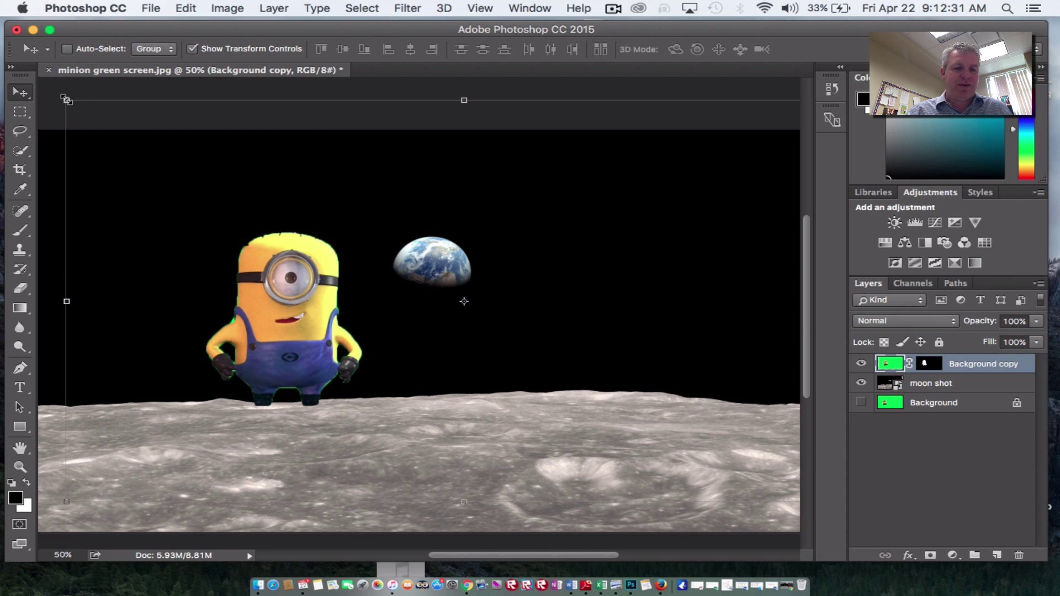
drag(65, 100, 321, 221)
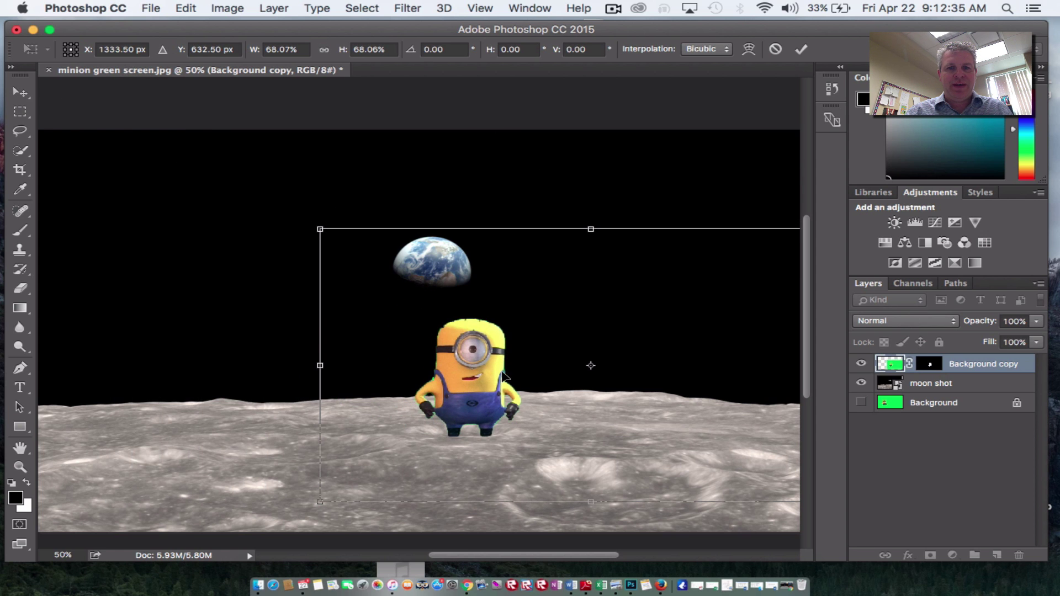
drag(487, 374, 285, 374)
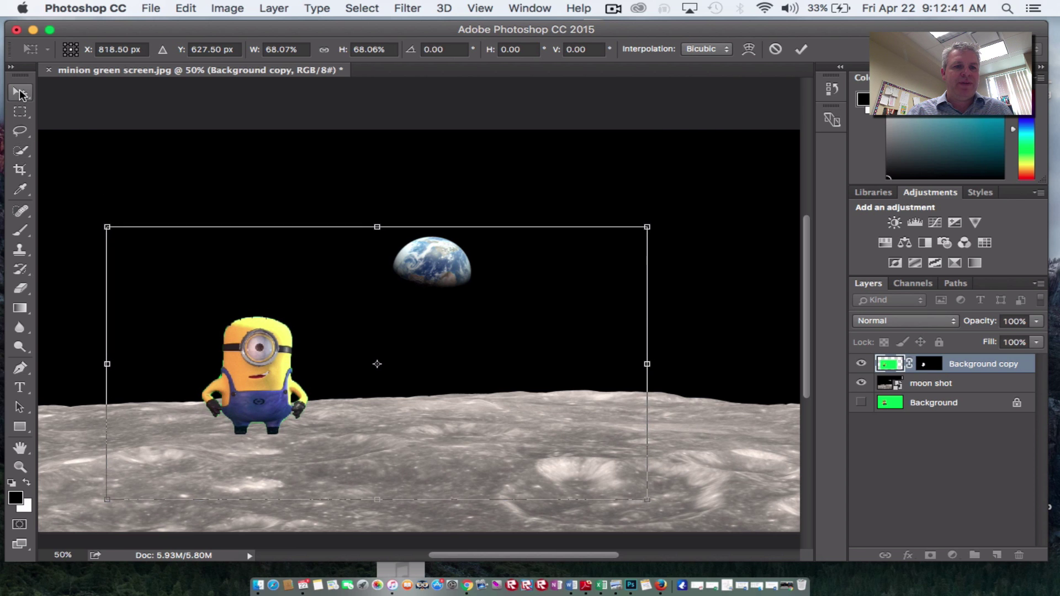
click(20, 467)
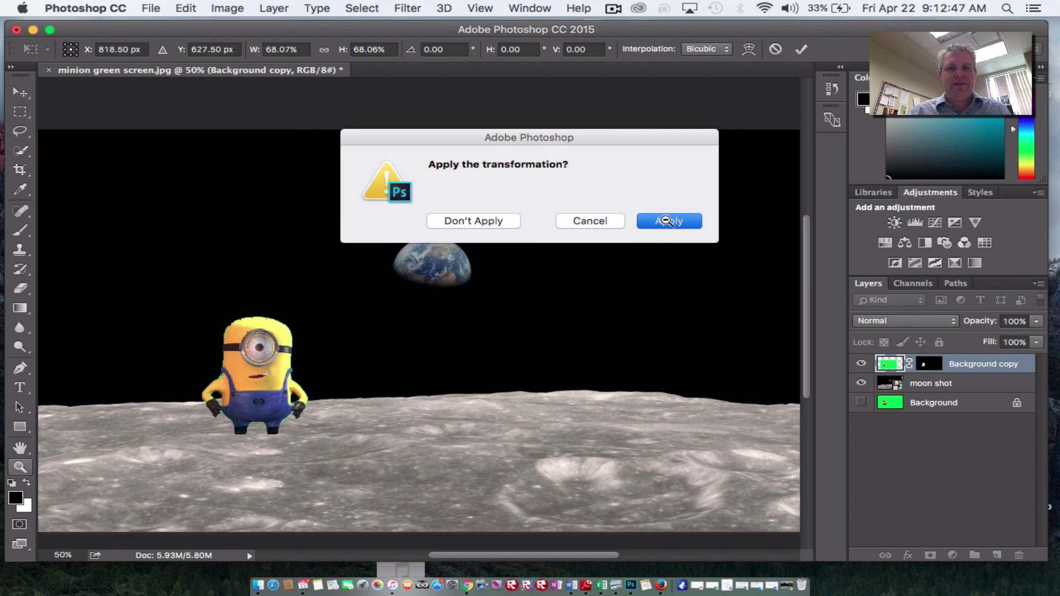
click(667, 222)
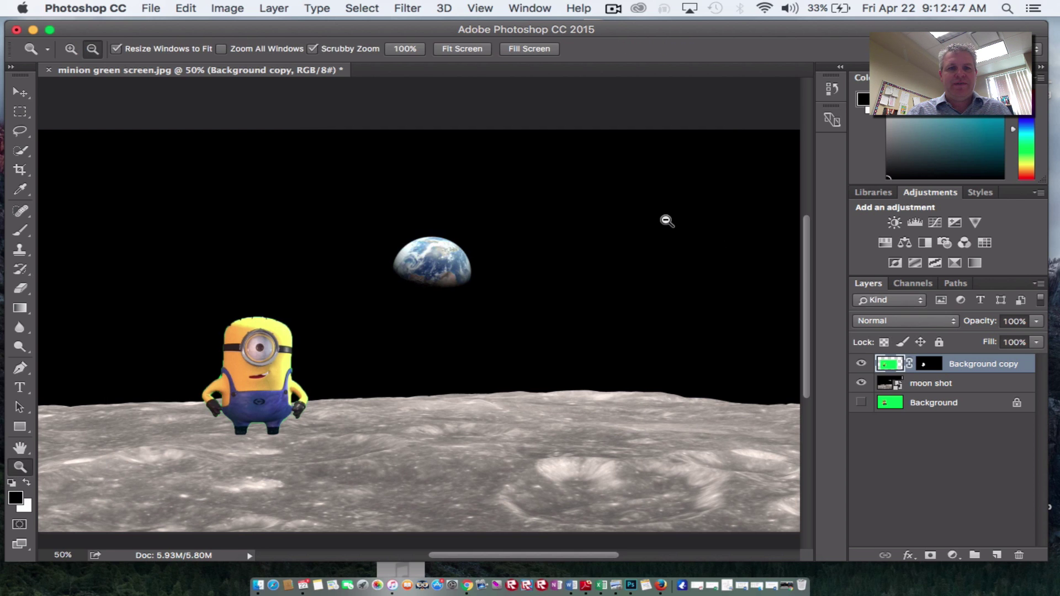
click(458, 50)
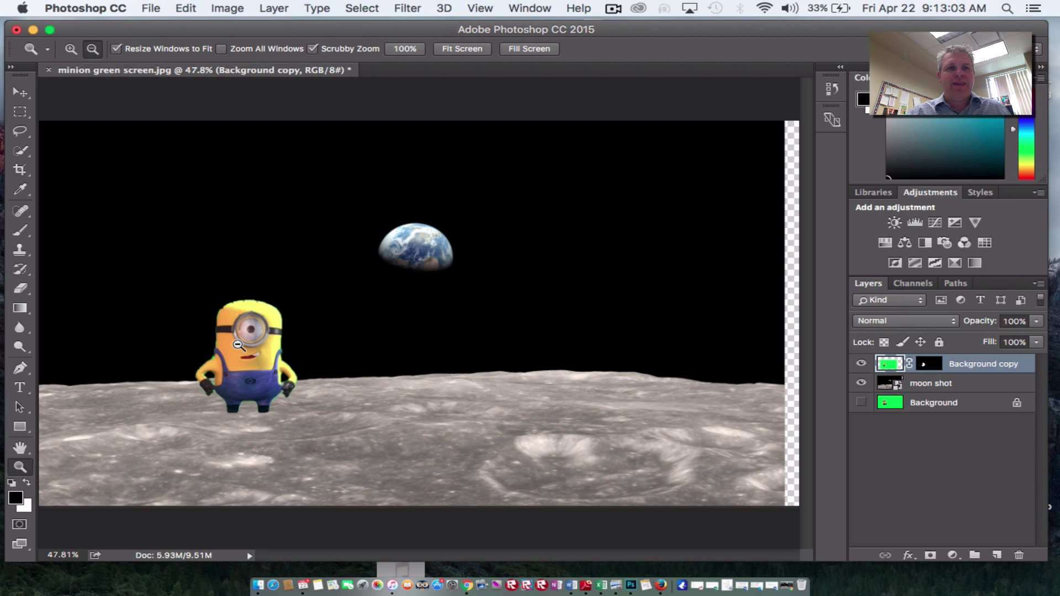
Step: Open the File menu
click(152, 9)
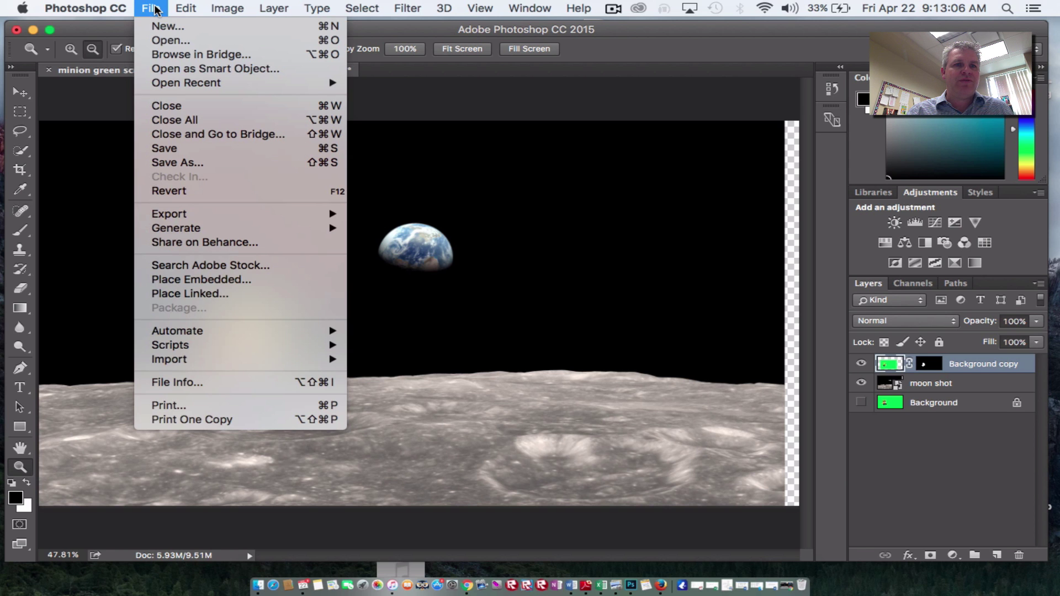
Step: Save As with JPEG format to create minion green screen copy.jpg in Bouma 50
click(171, 162)
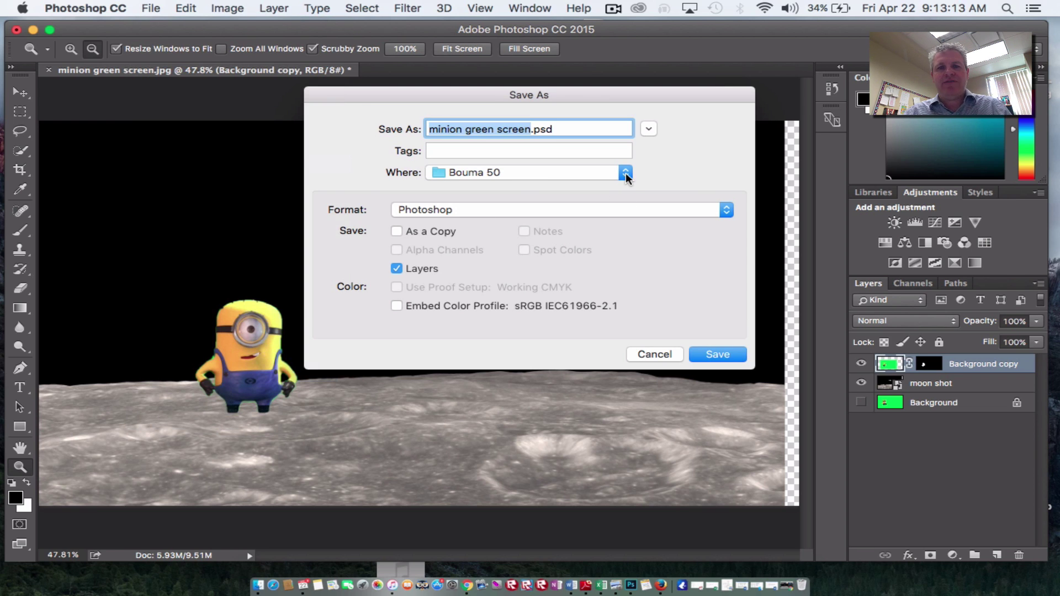
click(725, 211)
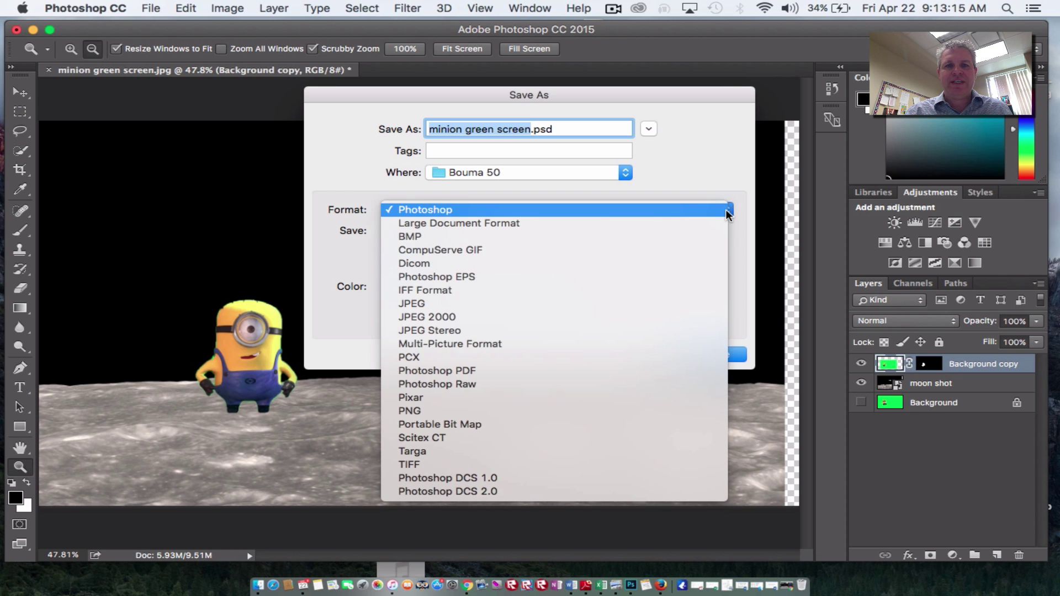
scroll(494, 301, down, 1)
click(495, 300)
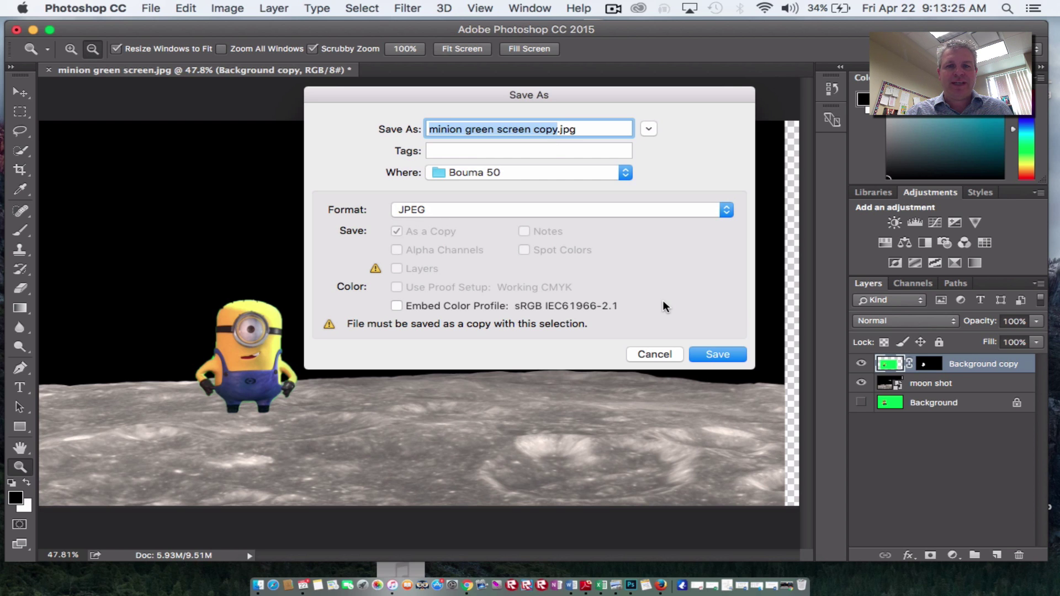
click(662, 353)
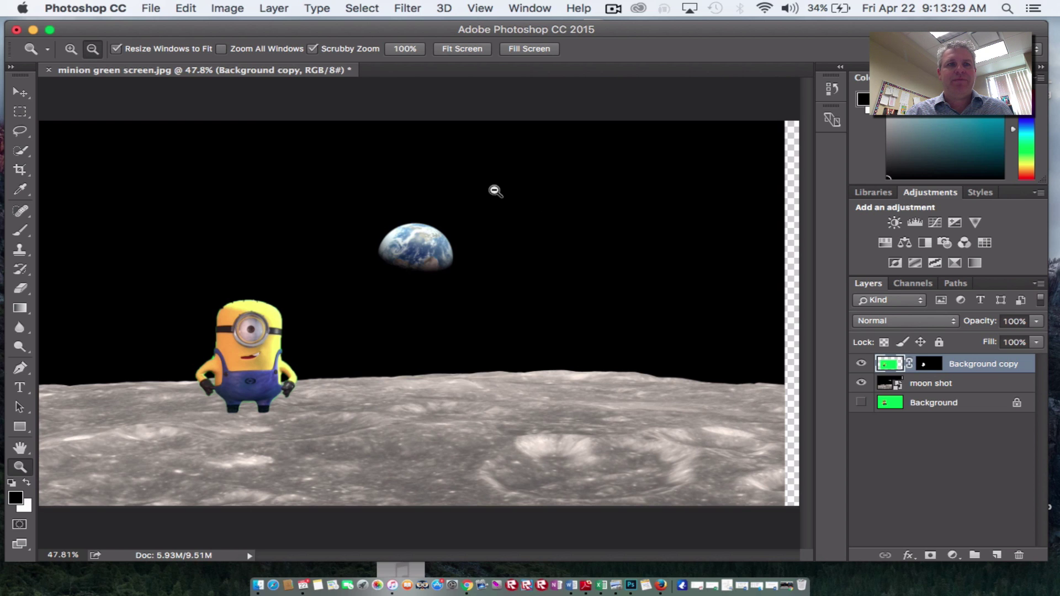
click(612, 8)
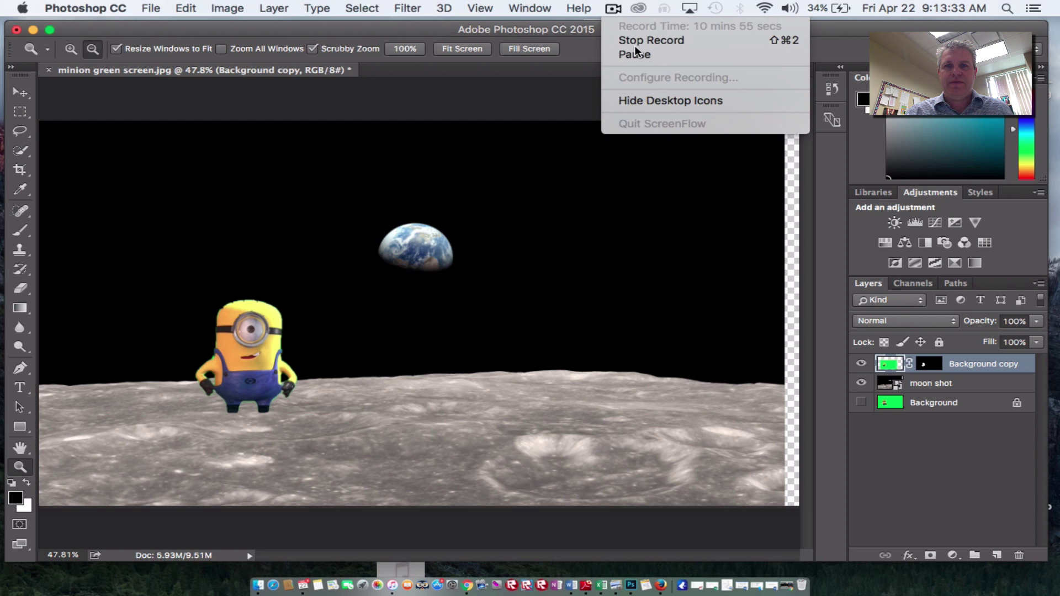